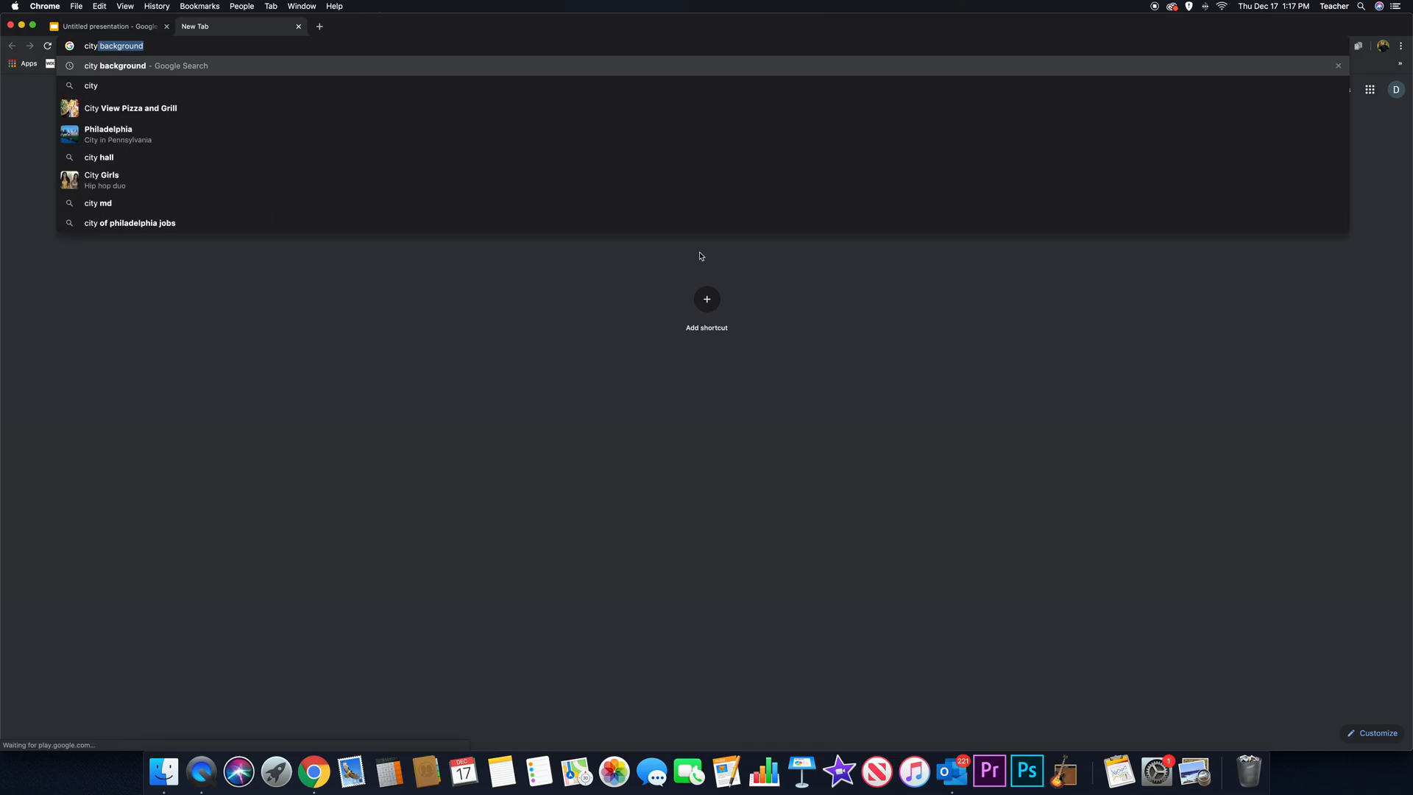
- Search Google for "city background" and show the image results
type("ground")
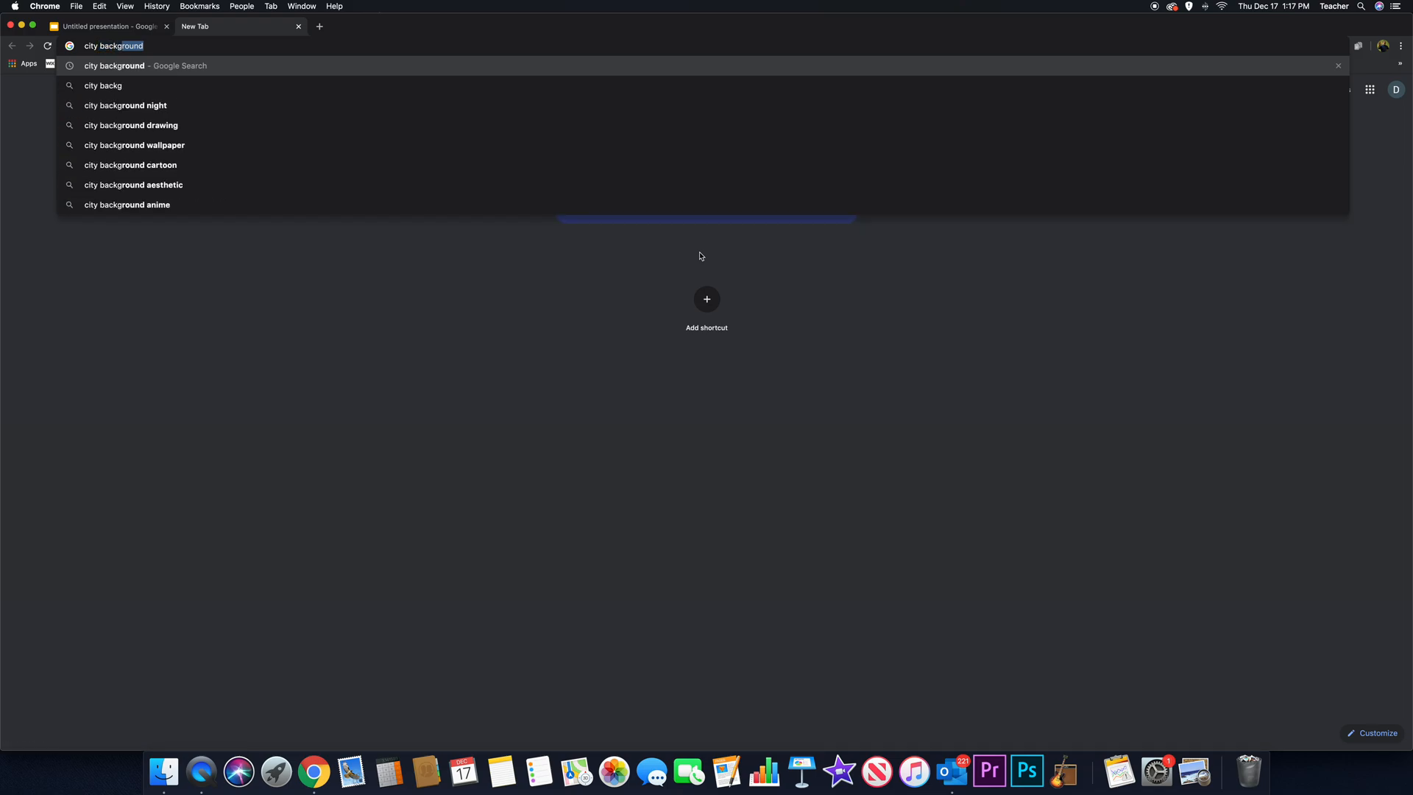
key("Return")
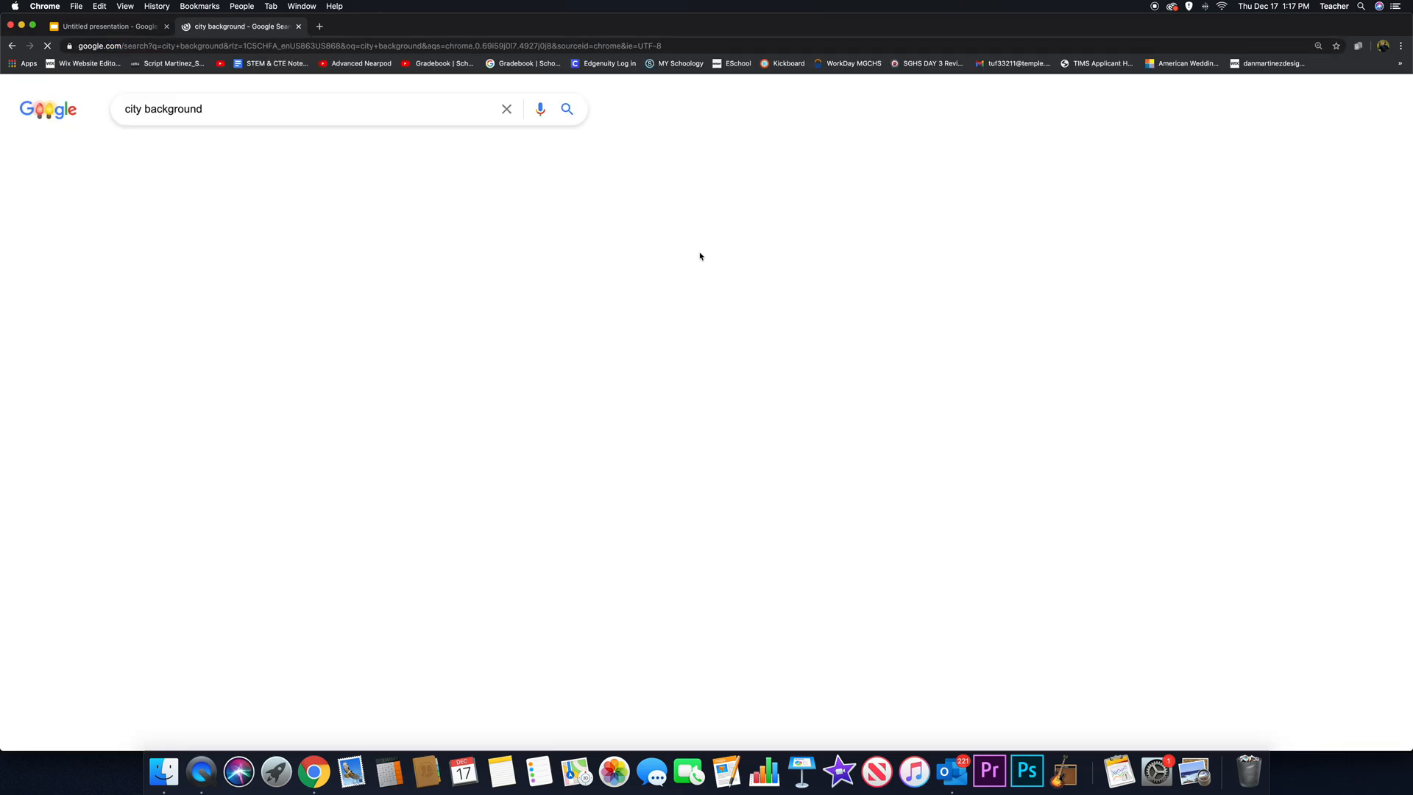
left_click(187, 153)
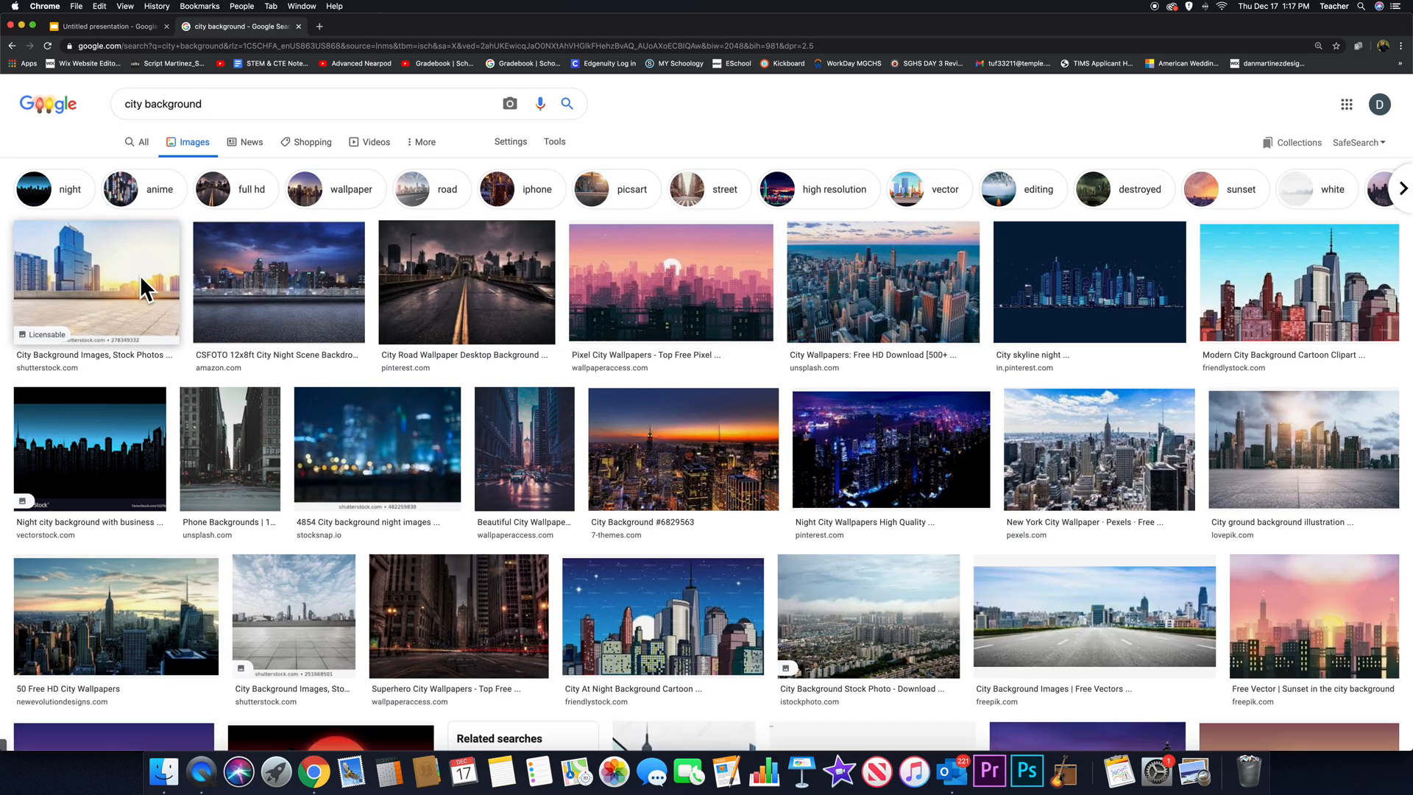
- Copy the dark city road and bridge picture from the image results and paste it onto the slide in Untitled presentation
left_click(145, 290)
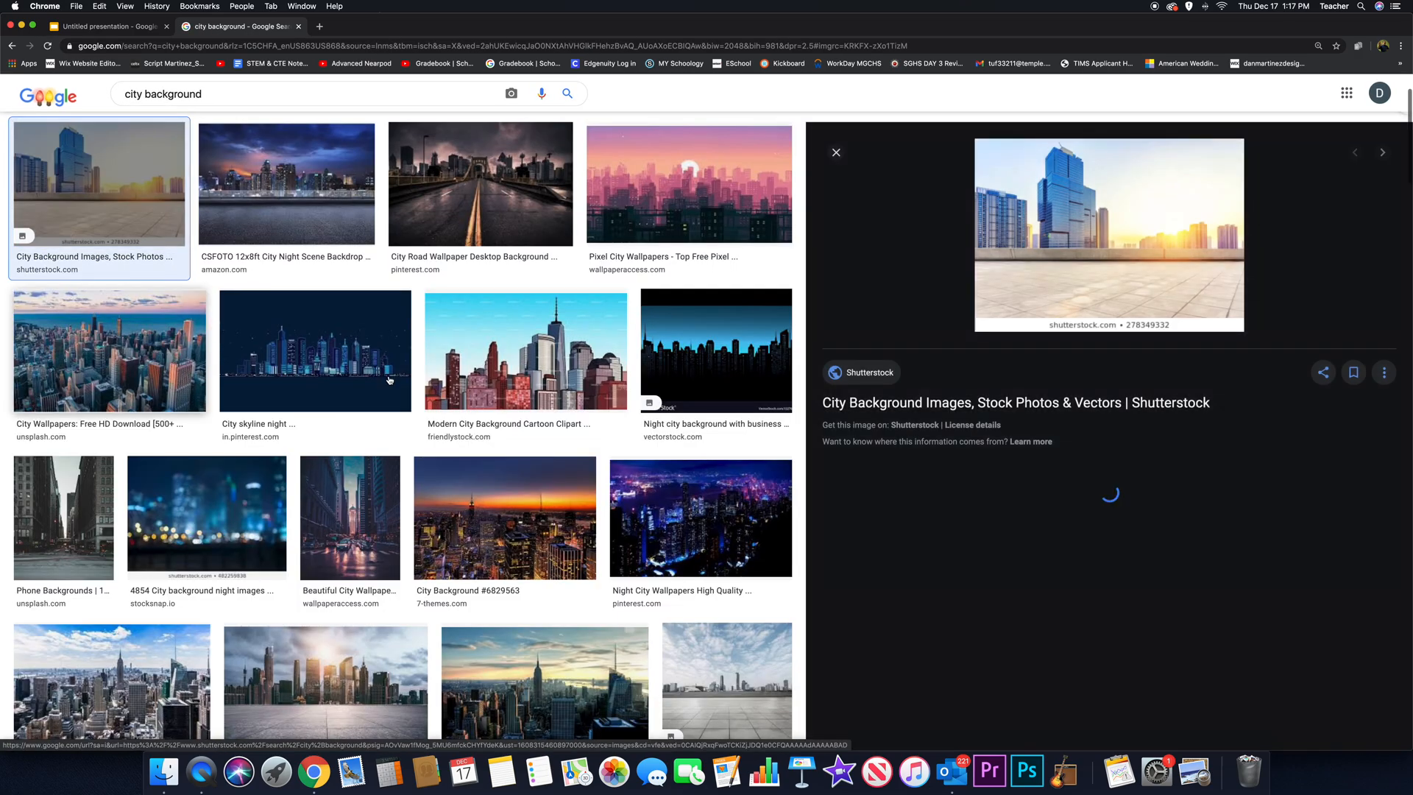
left_click(279, 213)
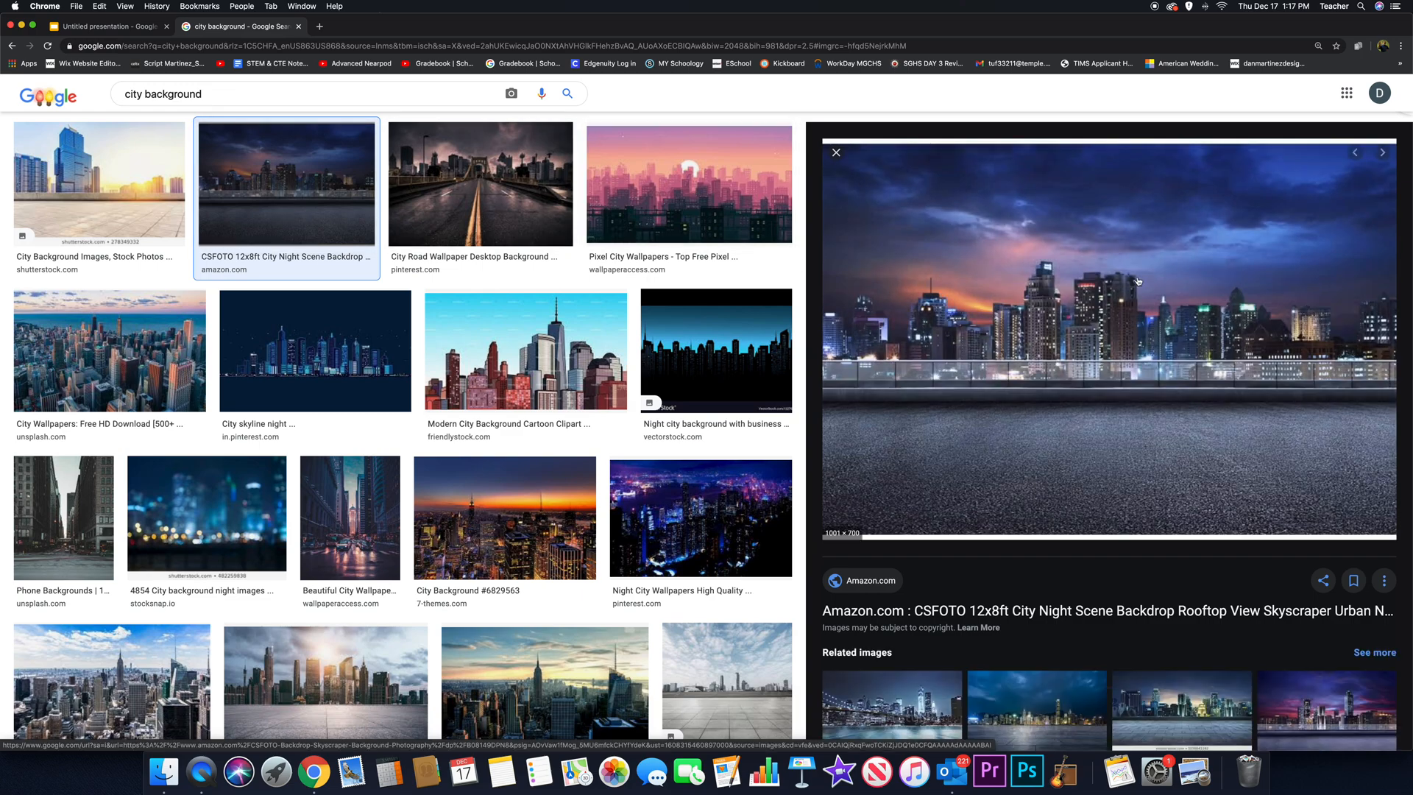
left_click(544, 193)
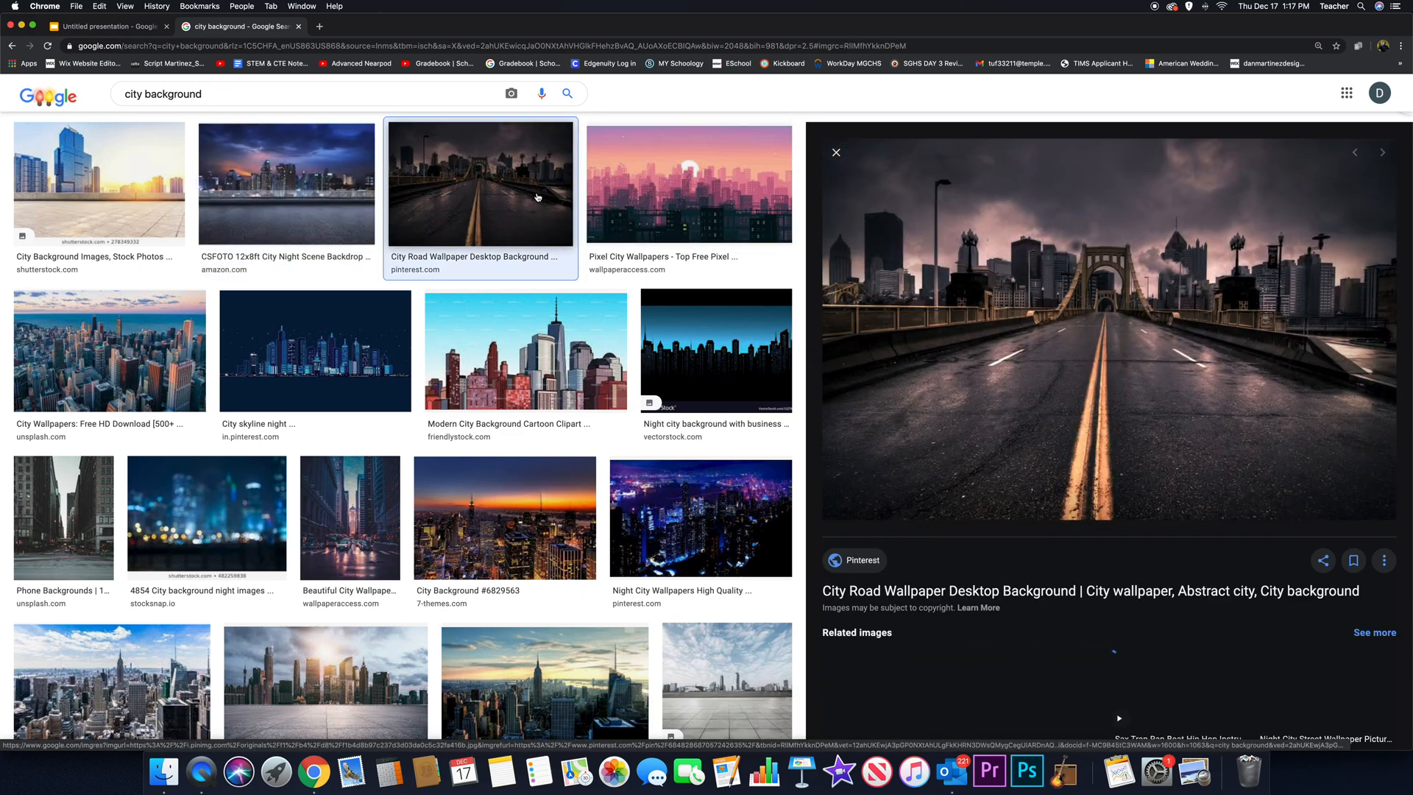
right_click(1110, 315)
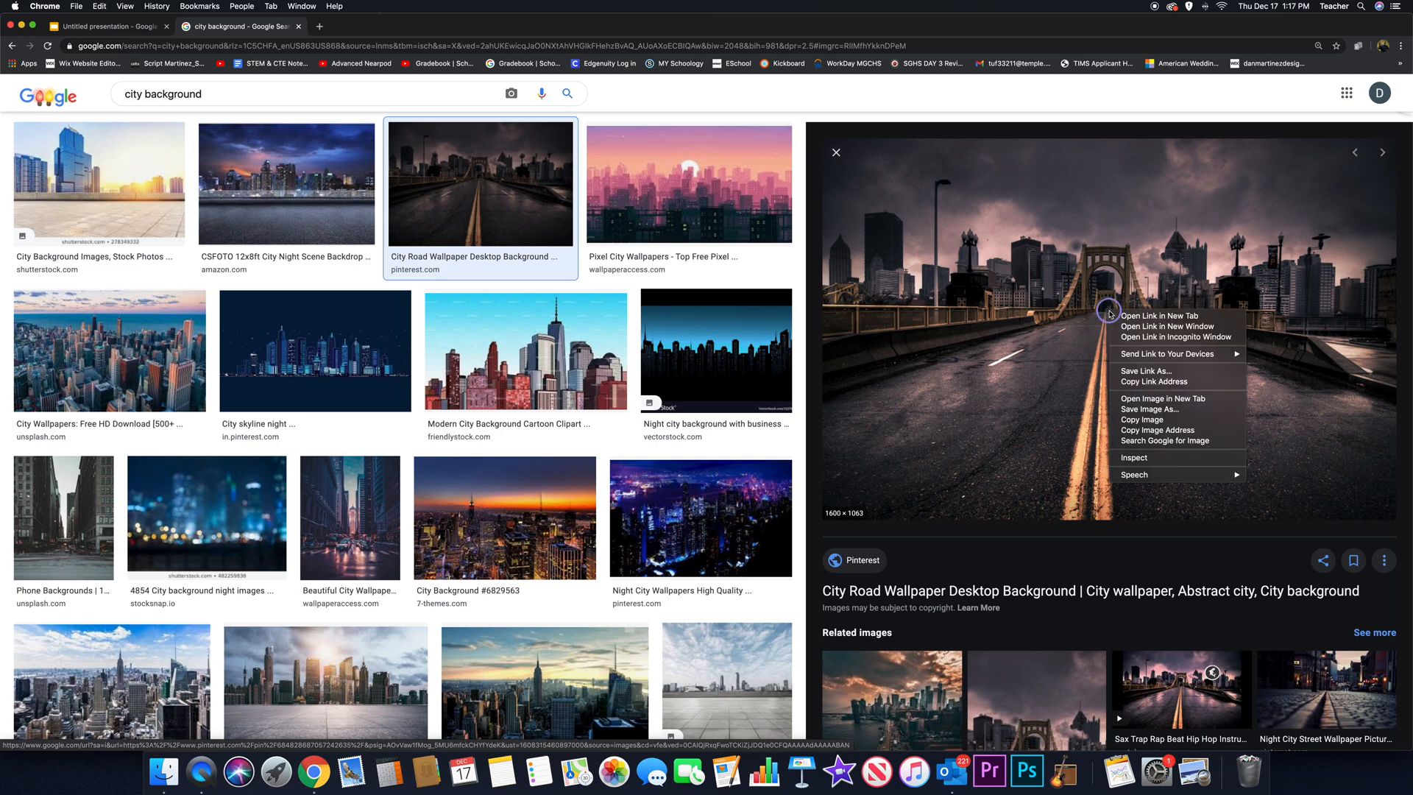
left_click(1143, 421)
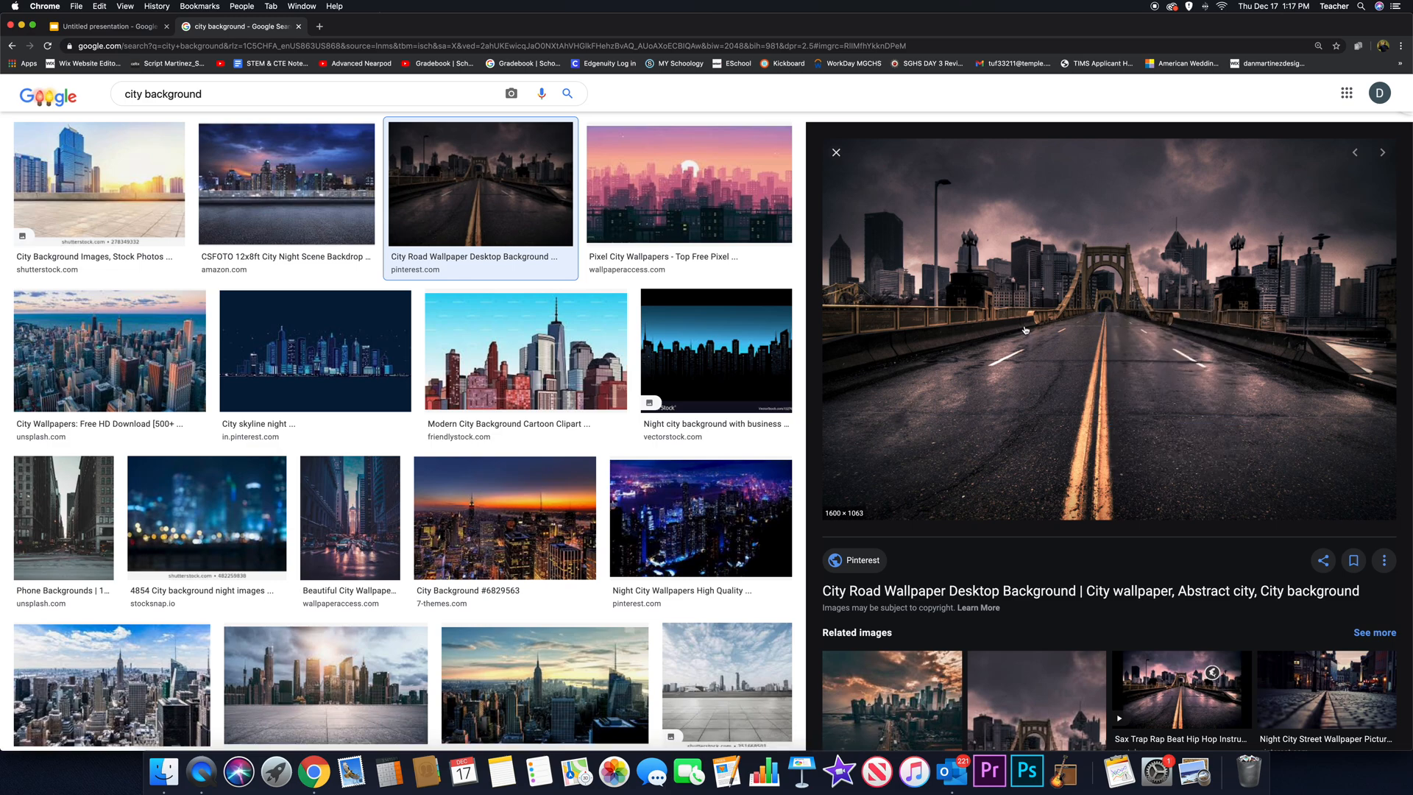
left_click(115, 31)
key("super+v")
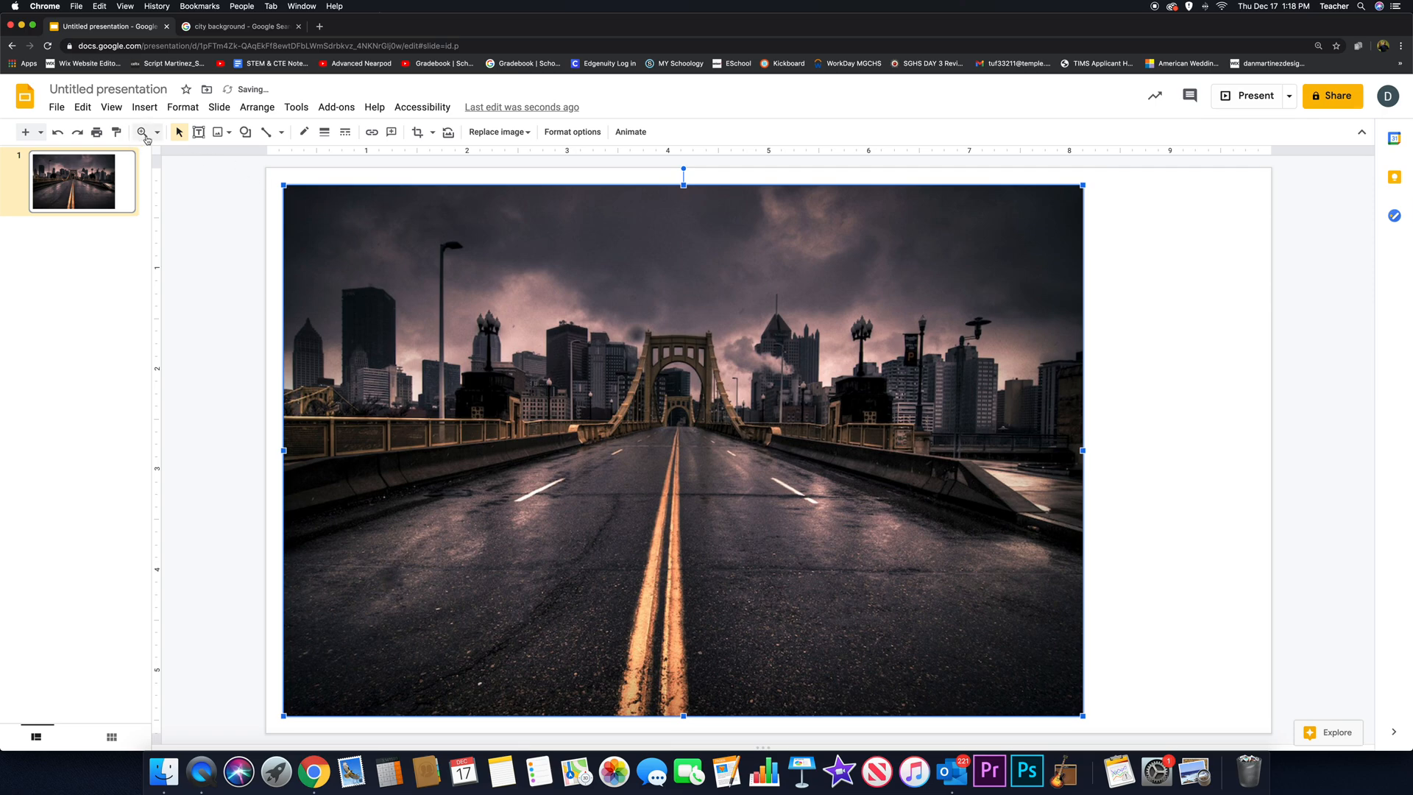
- Align the city road image with the slide's upper-left corner and enlarge it proportionally until it covers the whole slide
left_click(157, 132)
left_click(184, 182)
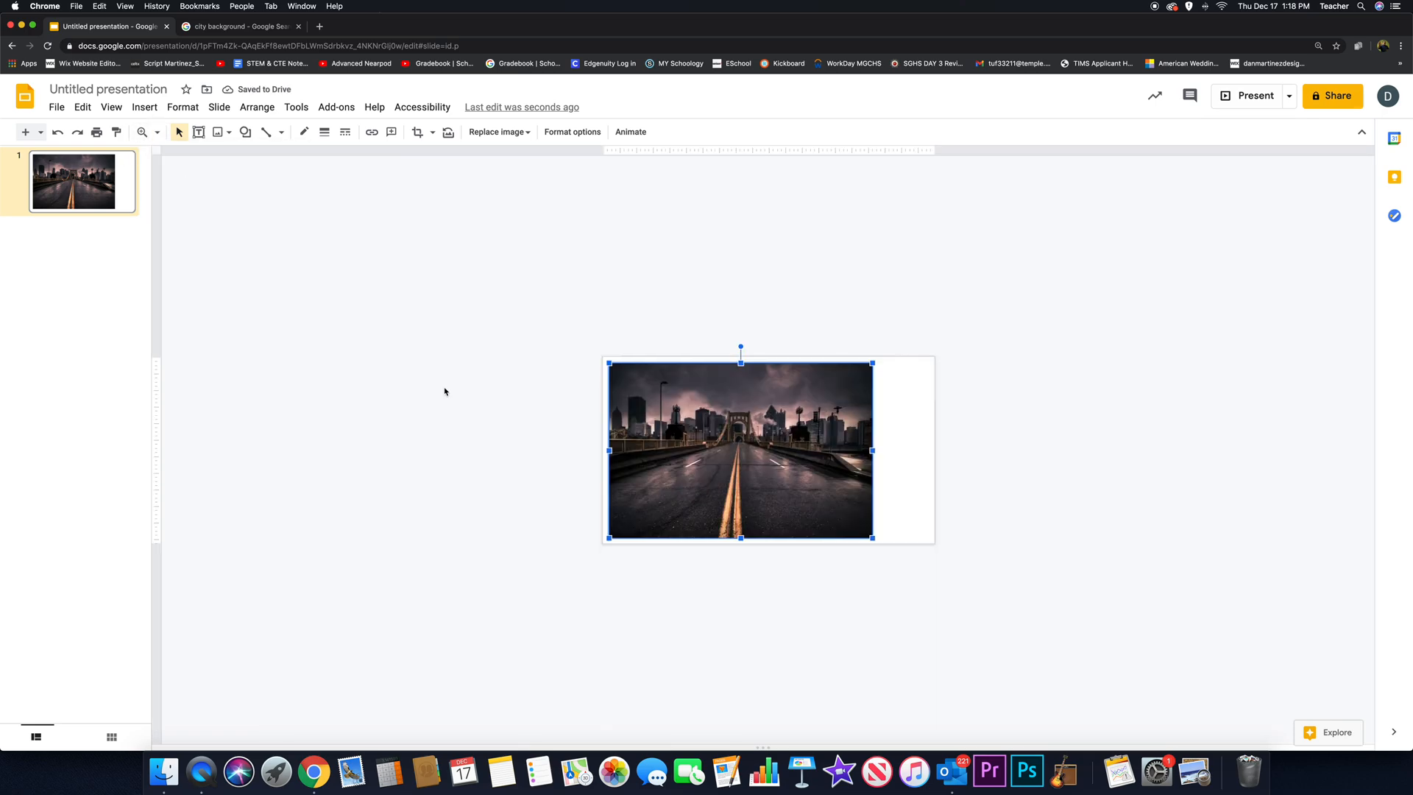
left_click_drag(696, 428, 693, 423)
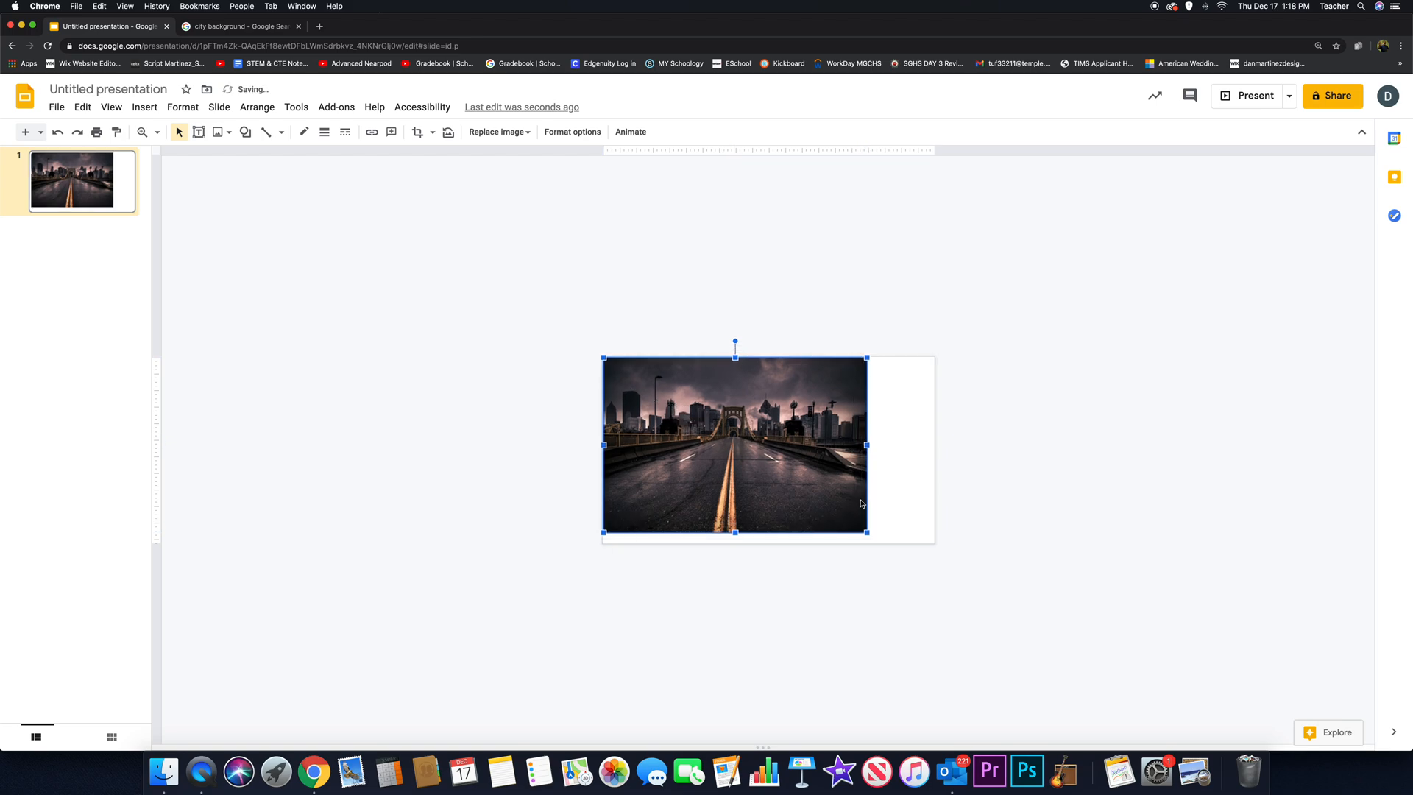
left_click_drag(867, 532, 936, 562)
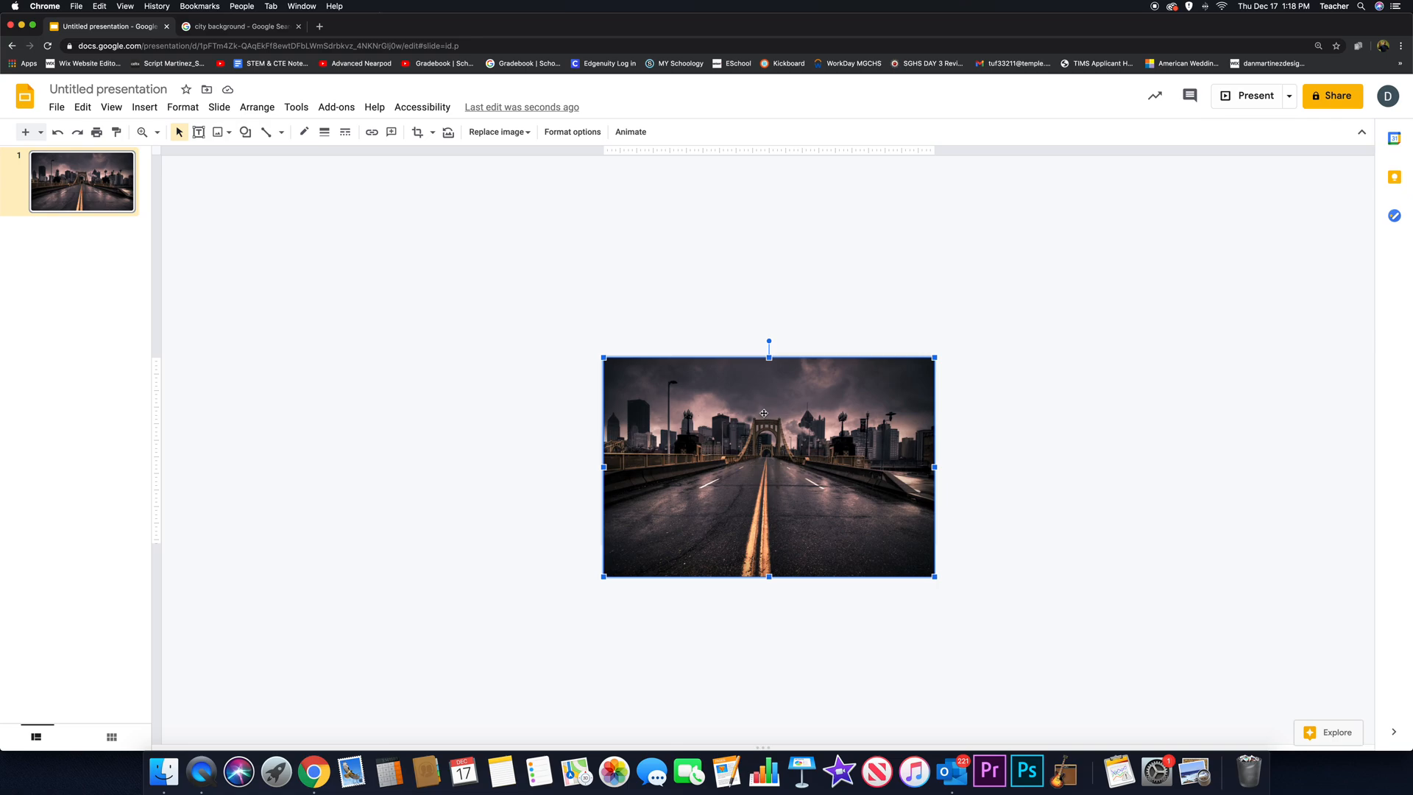
- Return to the Google image search and replace the query with "boxer png"
left_click(248, 26)
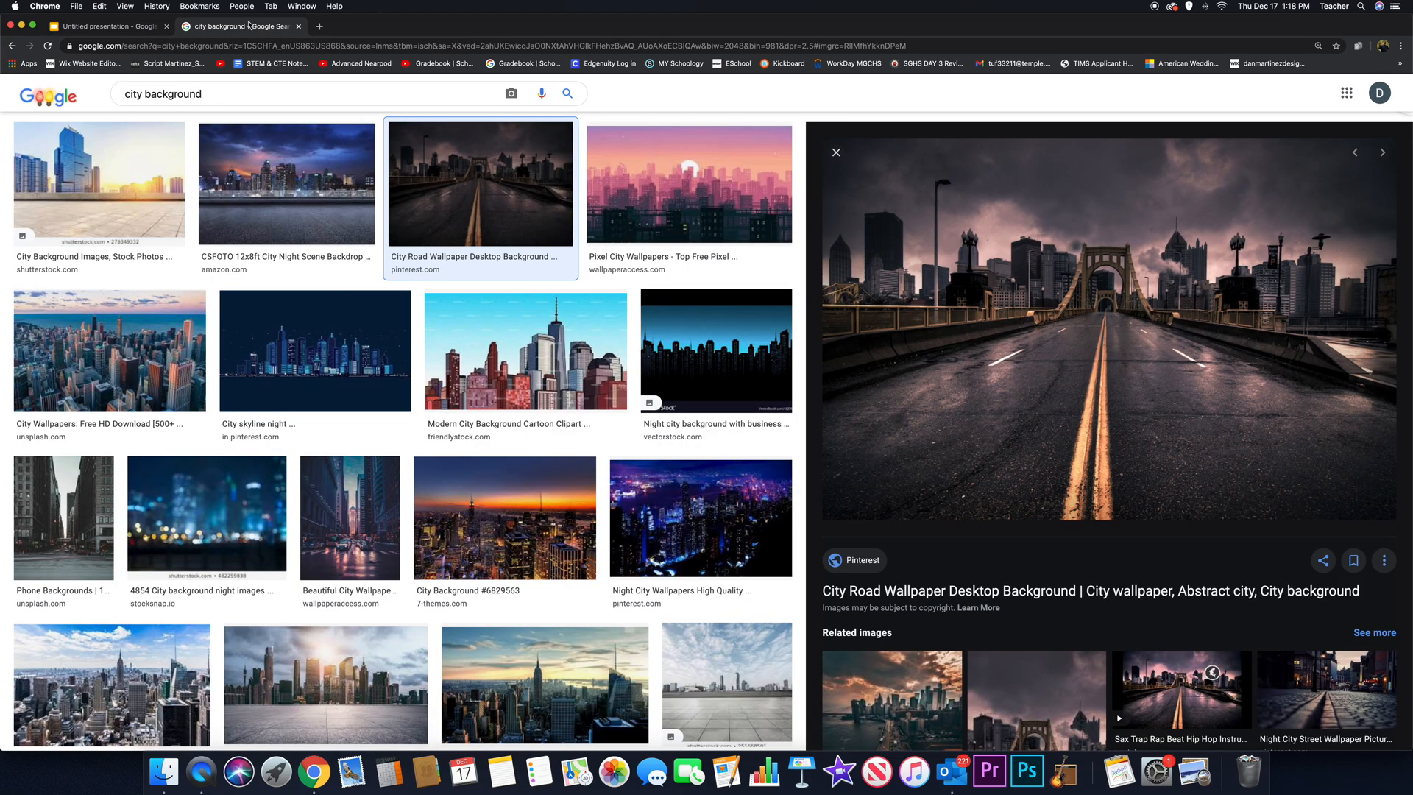
left_click_drag(203, 94, 66, 96)
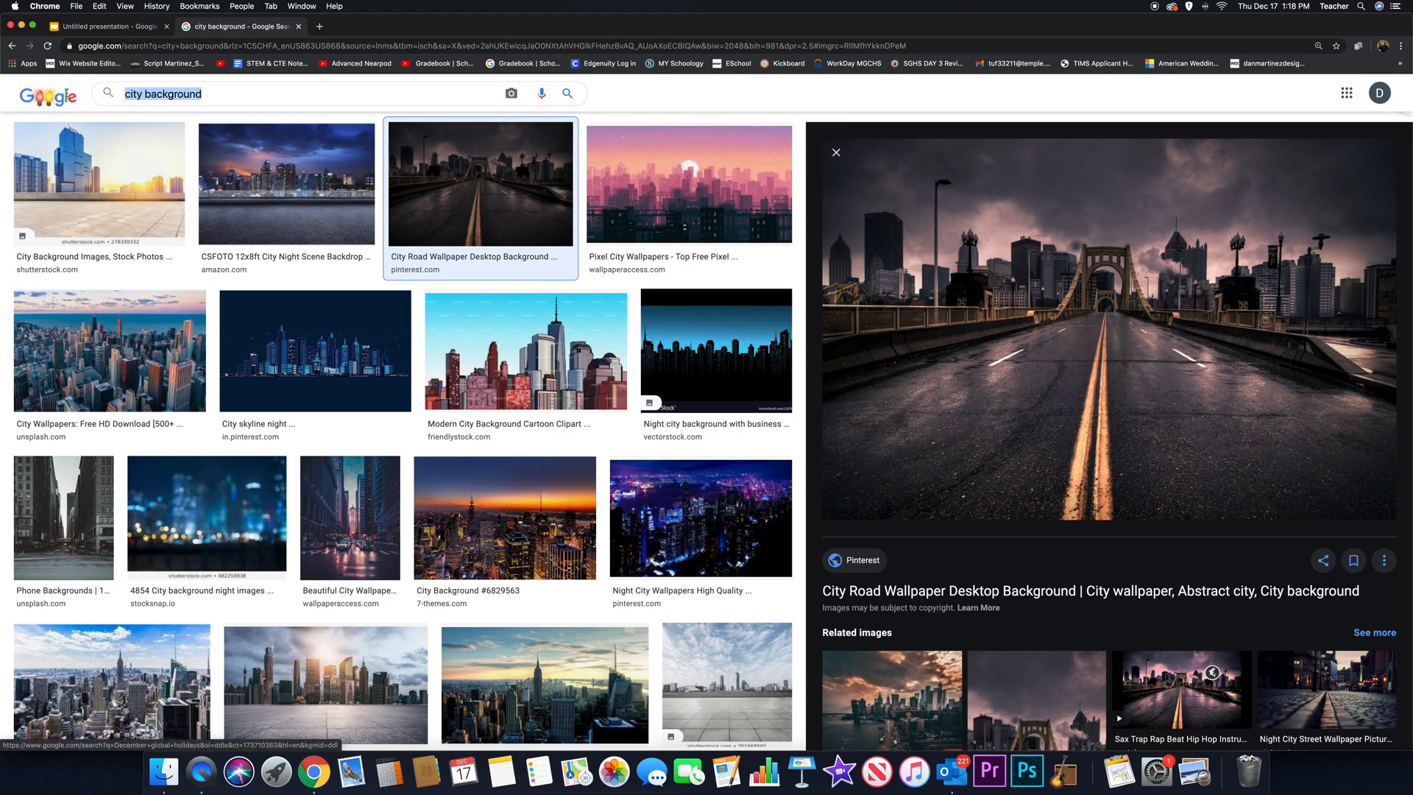
type("bo")
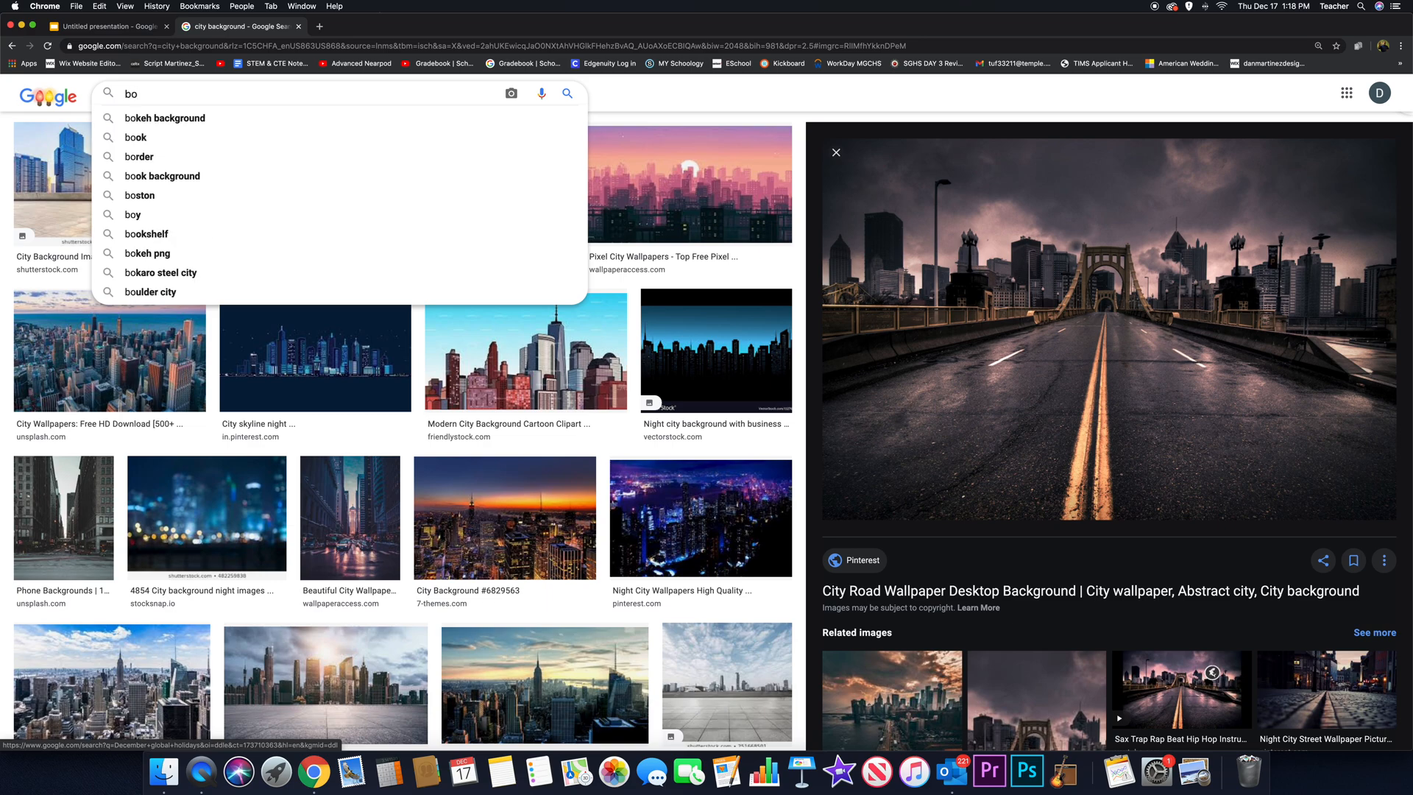
type("xer")
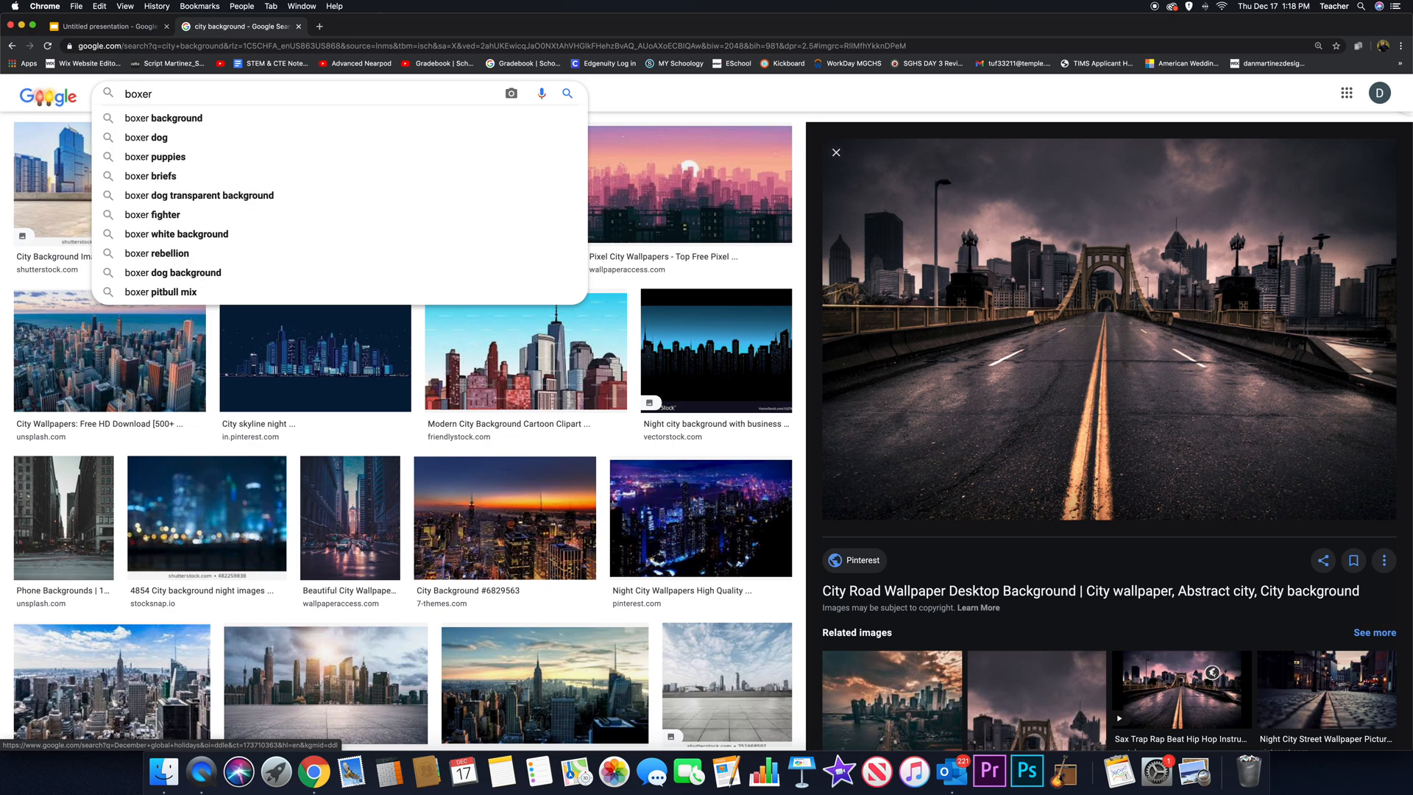
type(" png")
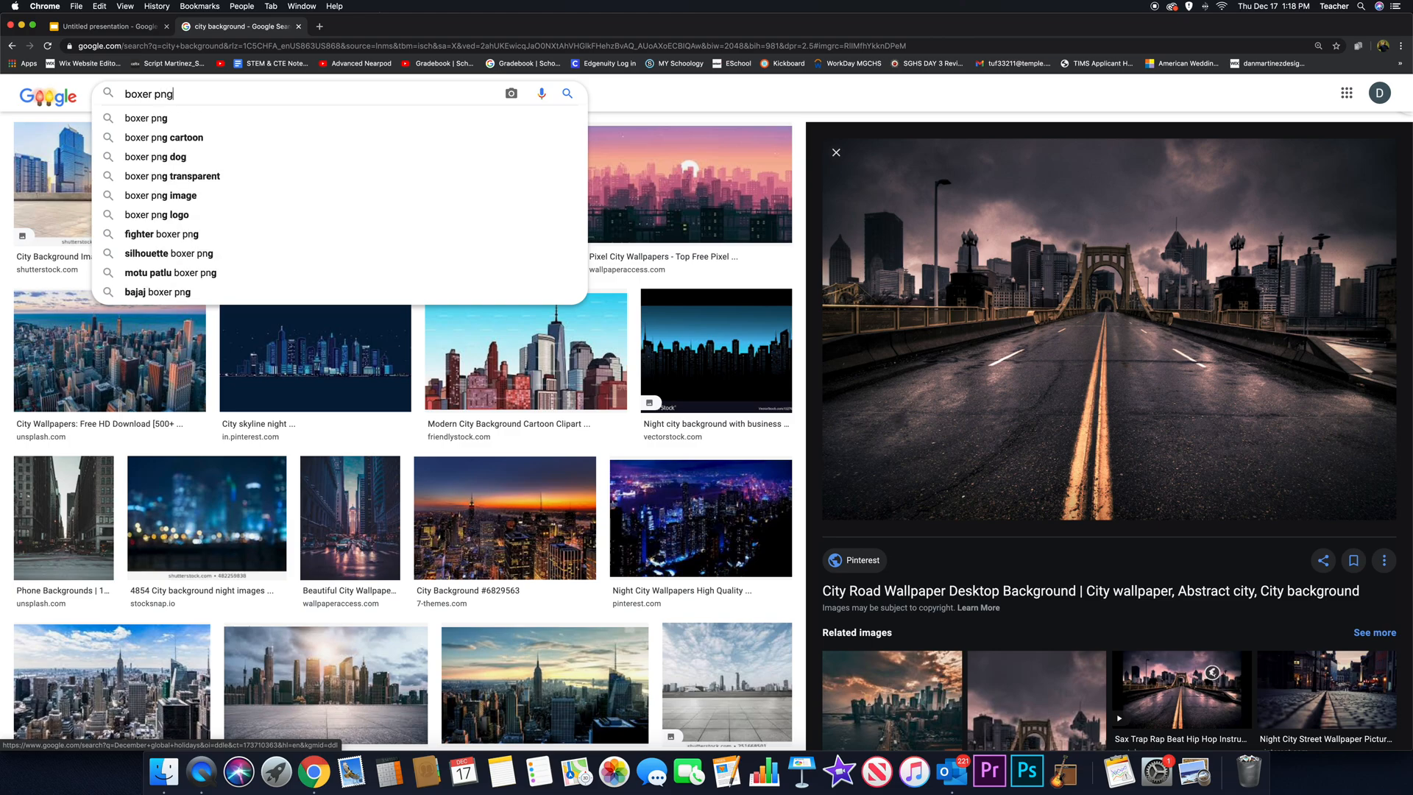
key("Return")
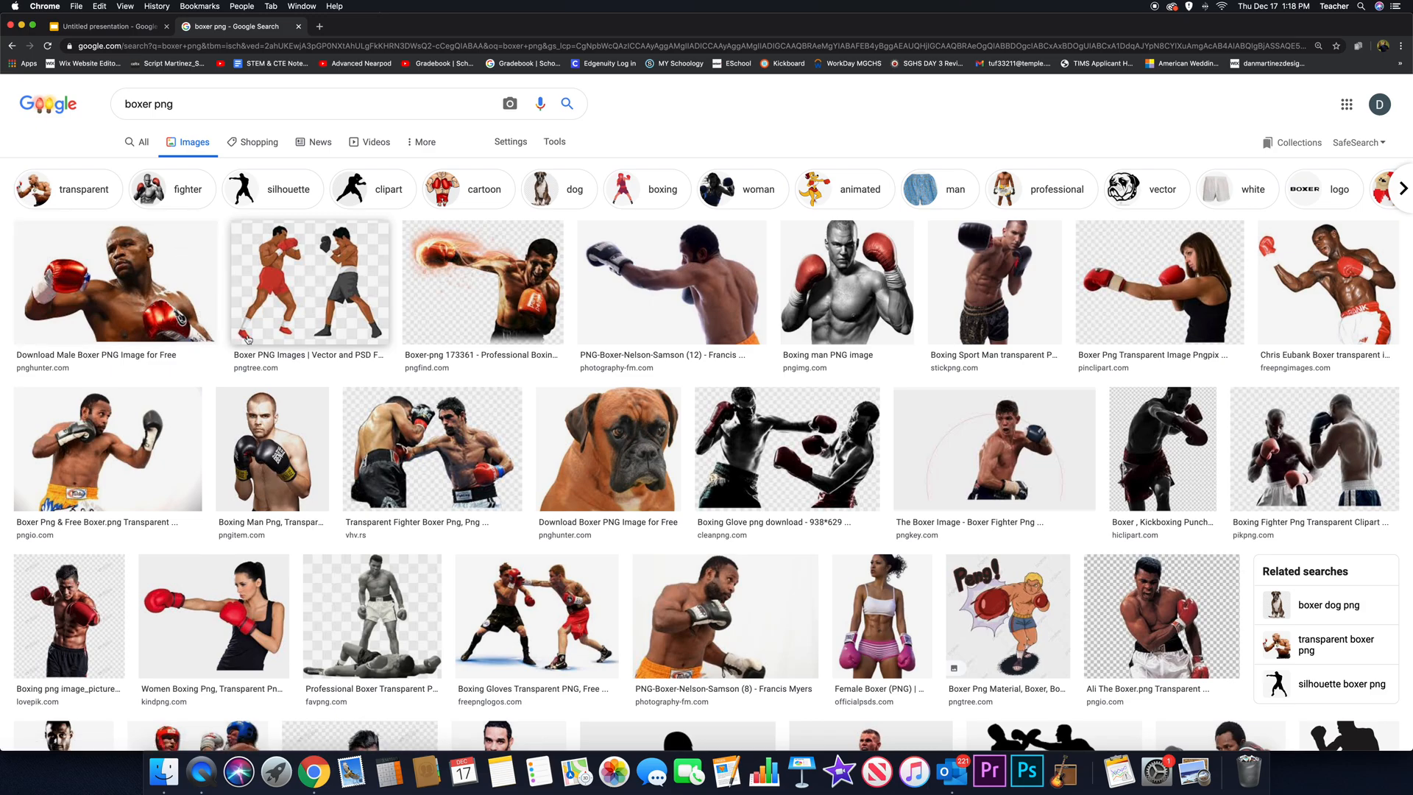
- Find the full-body Muhammad Ali transparent image in the boxer results and copy it
scroll(335, 392, "down", 3)
scroll(335, 392, "down", 5)
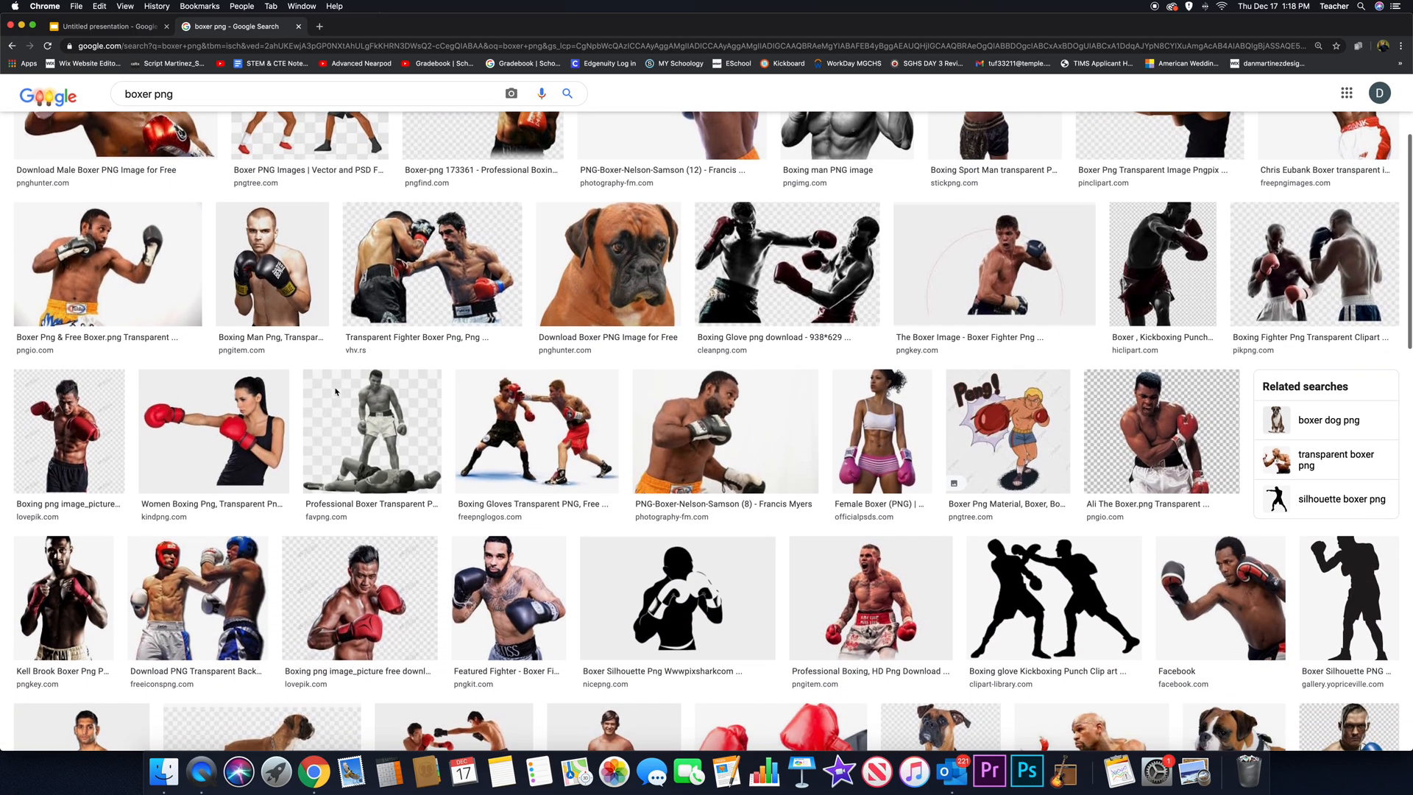
scroll(335, 392, "down", 5)
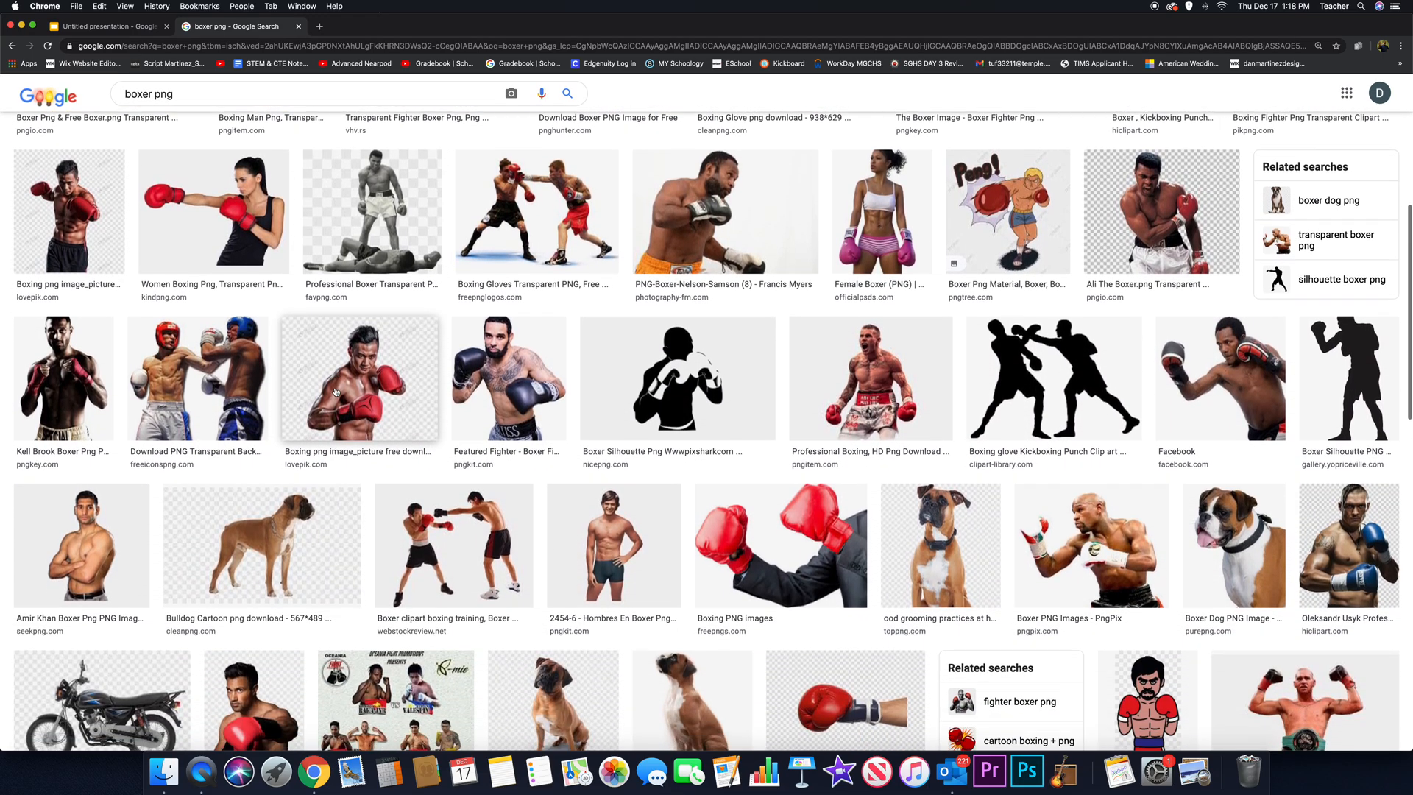
scroll(336, 391, "down", 7)
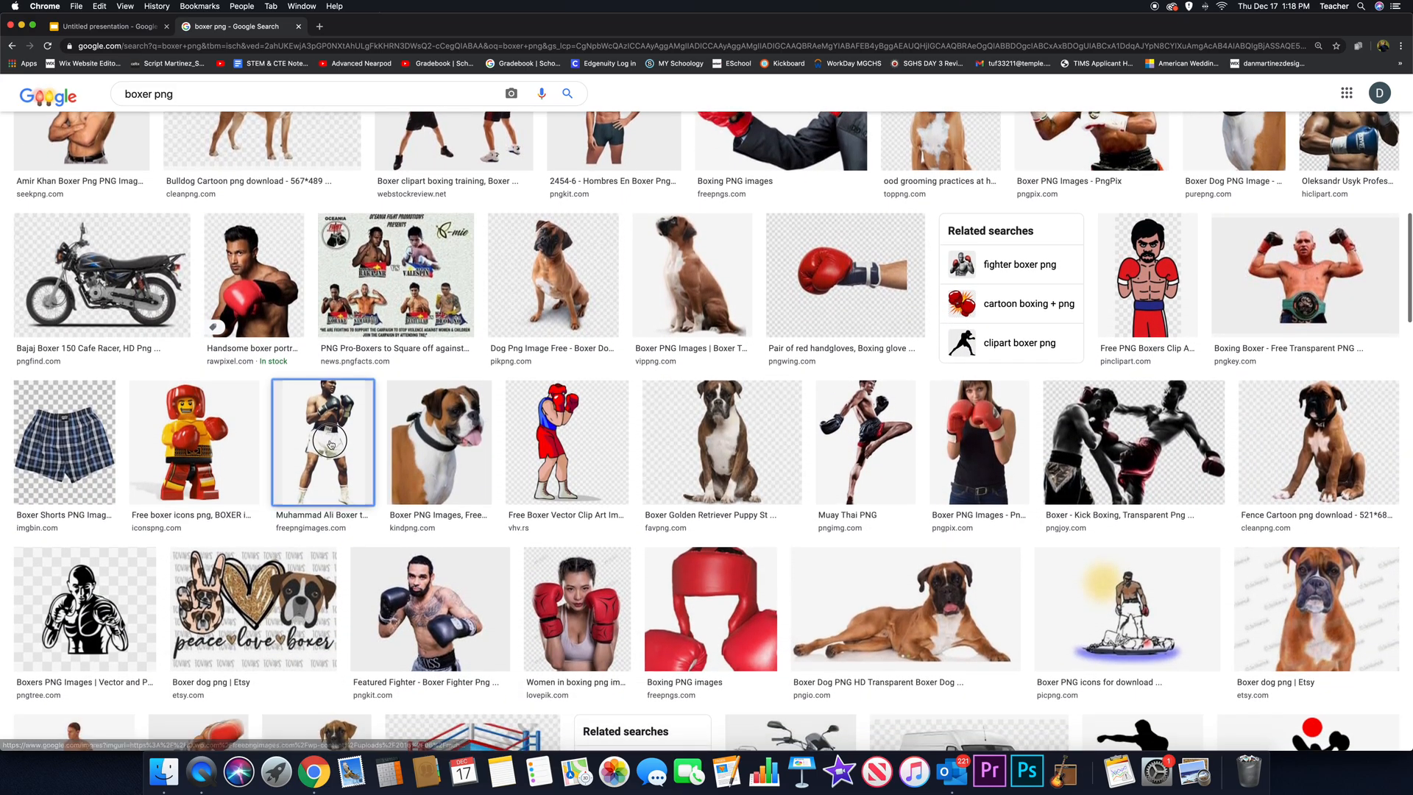
left_click(331, 442)
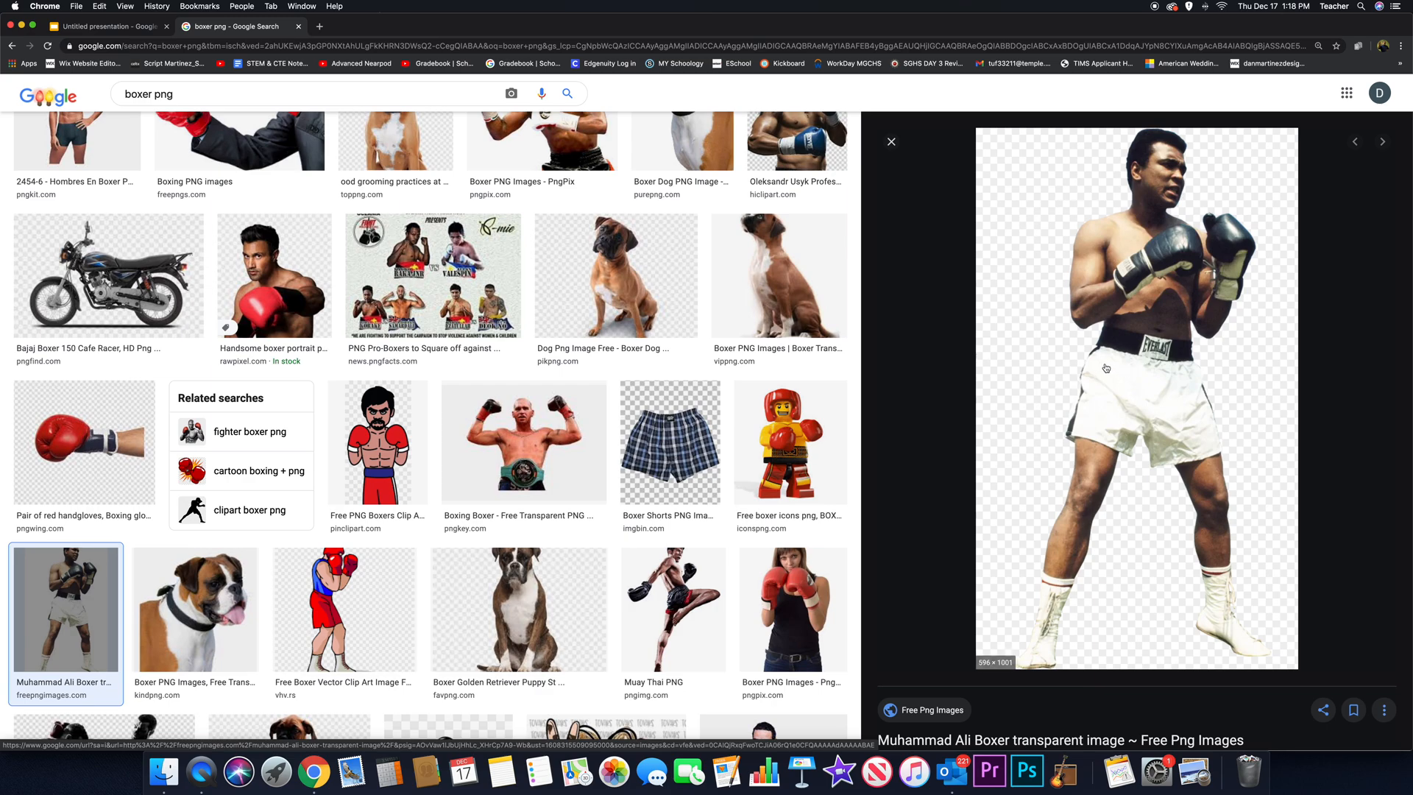
right_click(1140, 351)
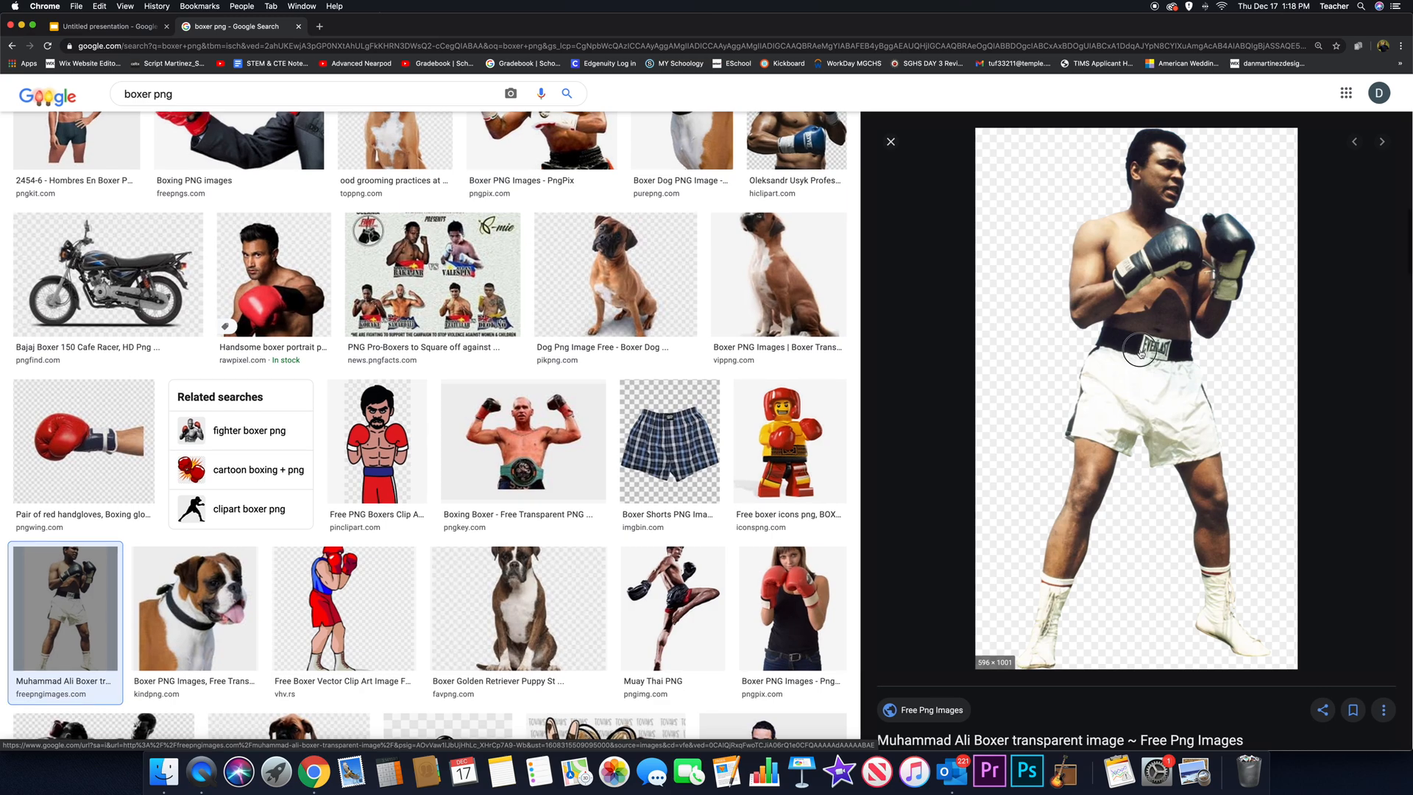
scroll(1141, 351, "down", 1)
- Add the boxer image to the slide, shrink it and stand it on the road just left of the yellow centre line
left_click_drag(1140, 350, 666, 456)
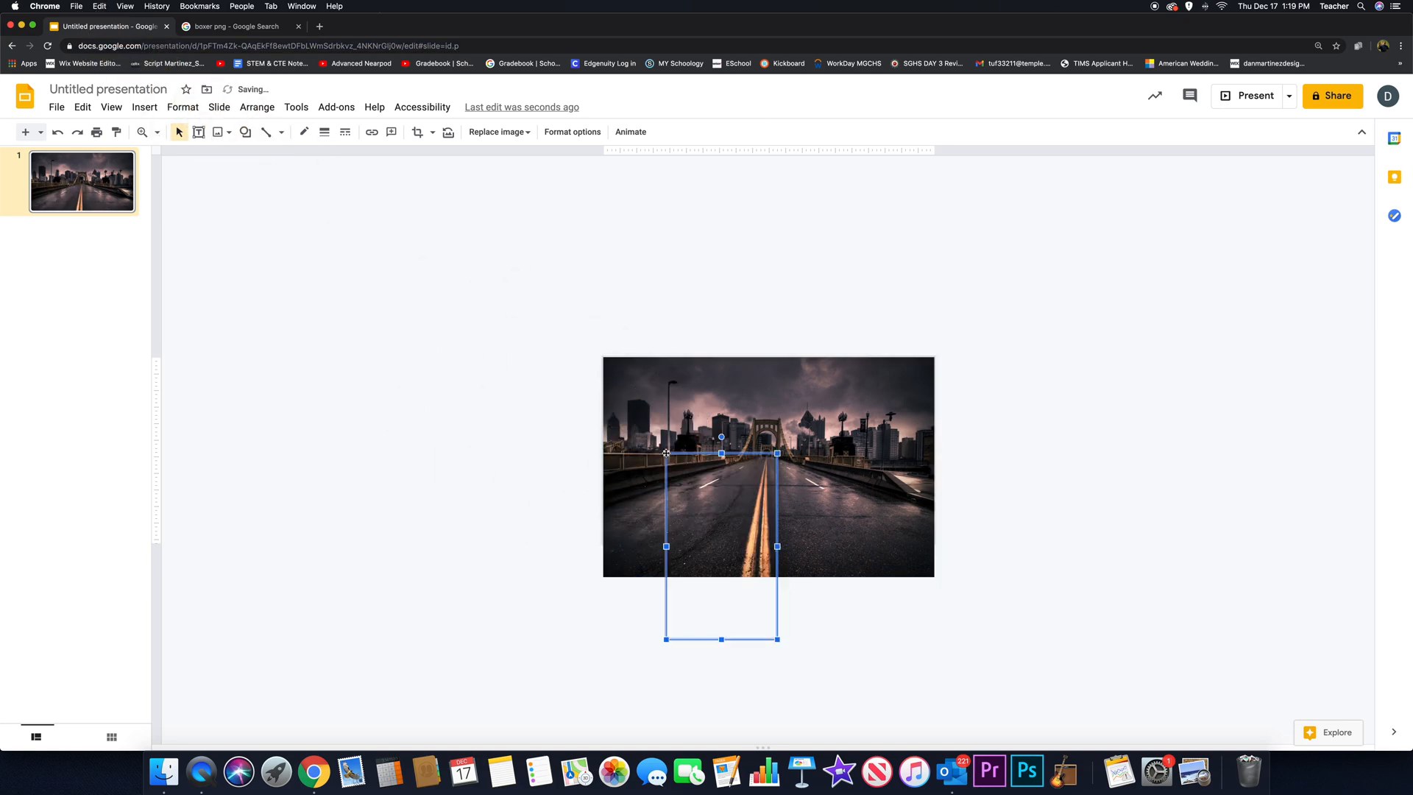
left_click_drag(728, 513, 697, 441)
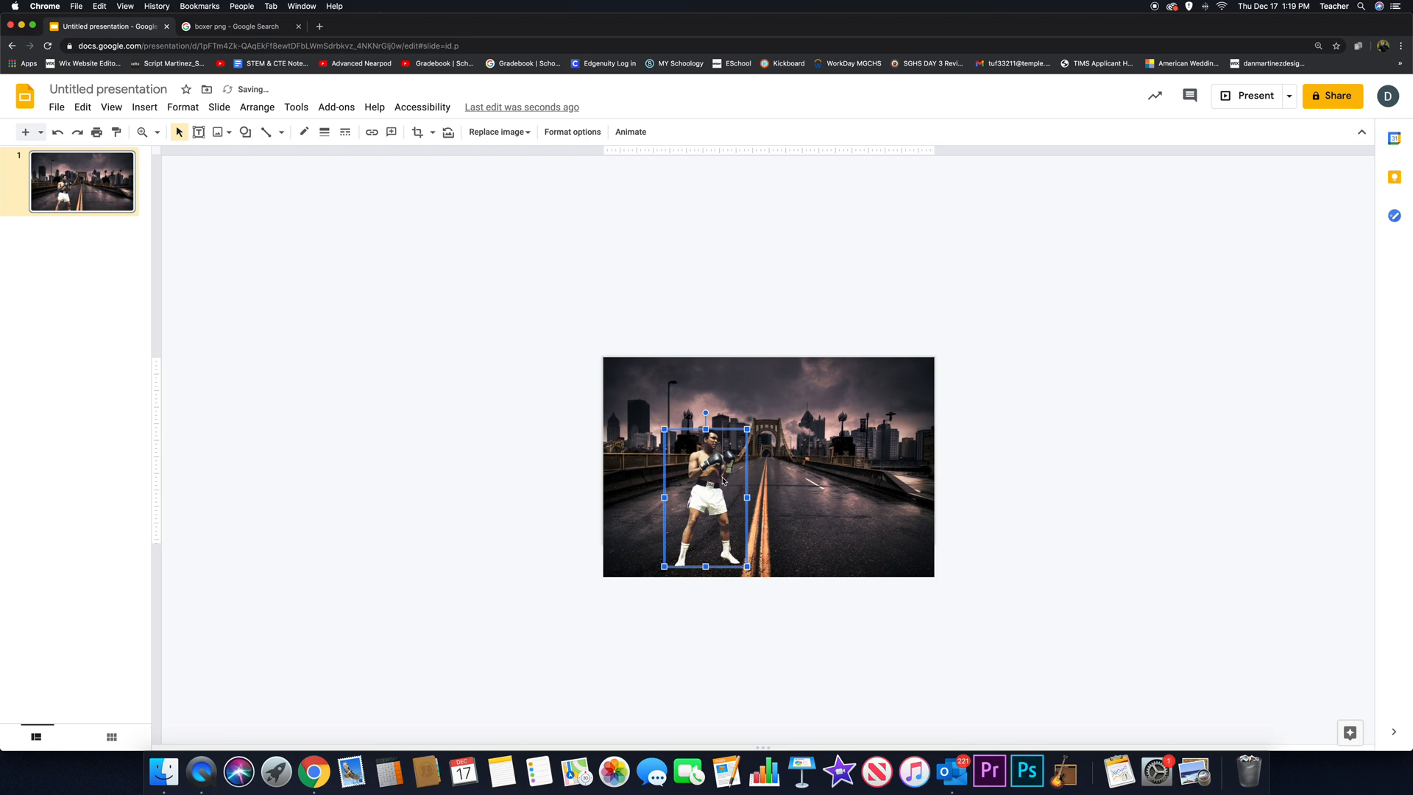
left_click(795, 427)
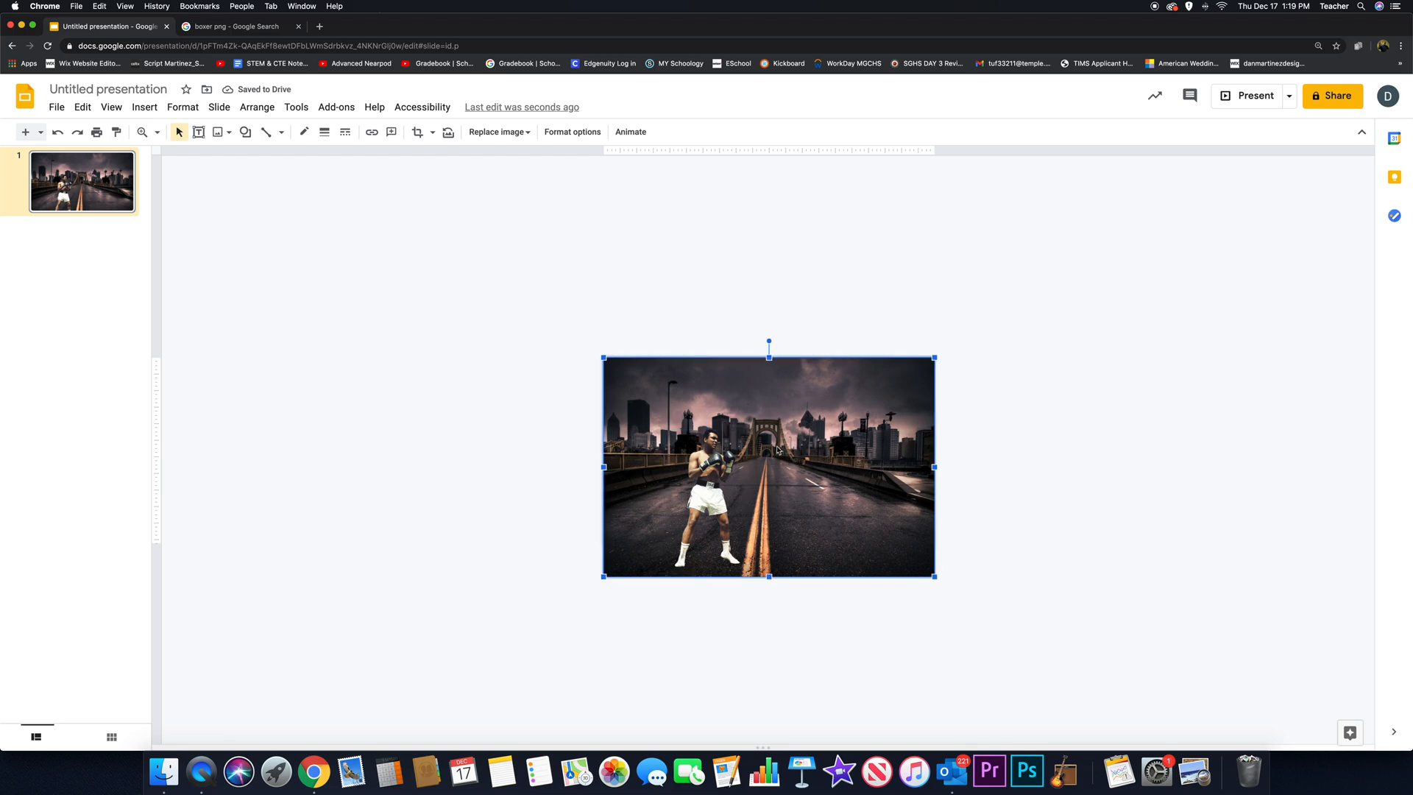
left_click(714, 468)
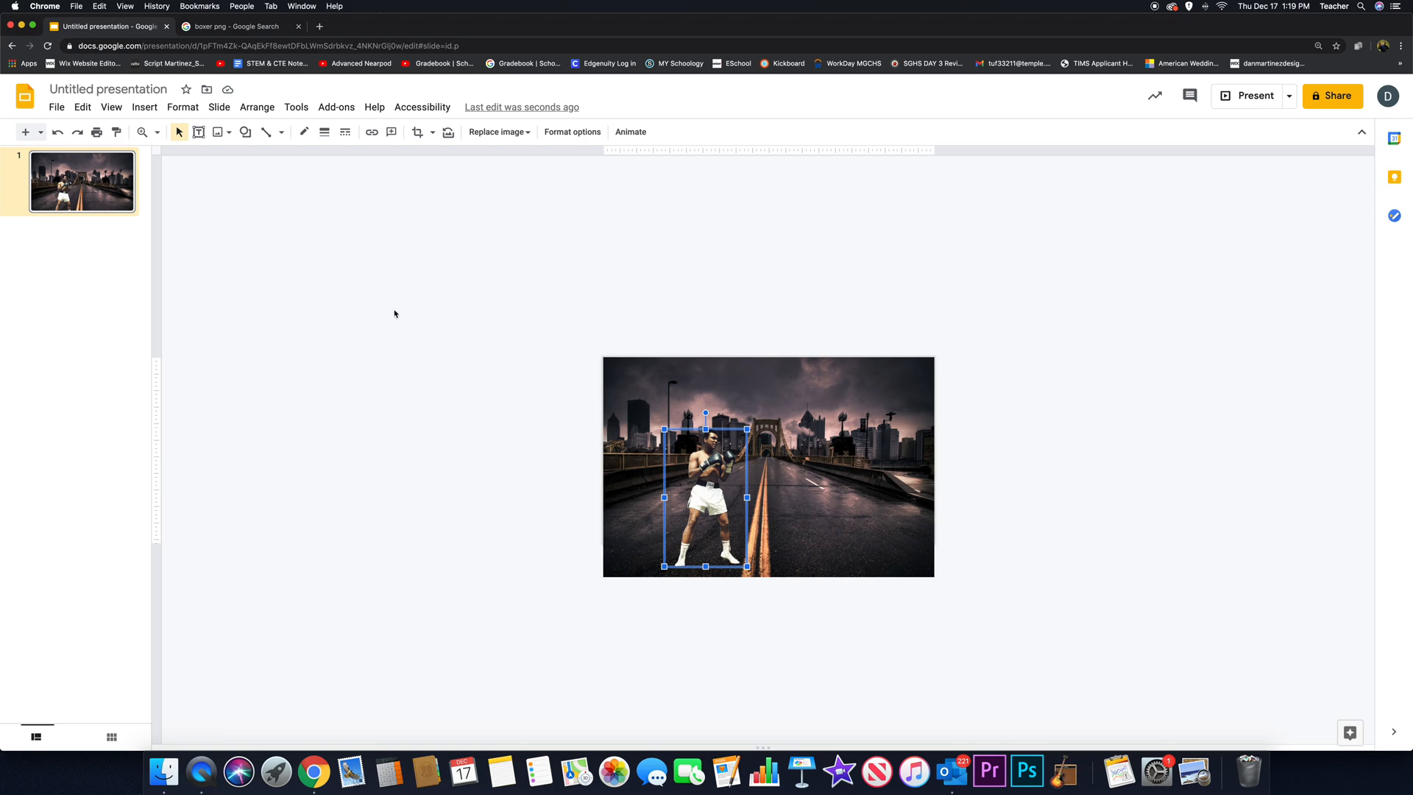
- Duplicate the first slide to create the second animation frame
left_click(105, 192)
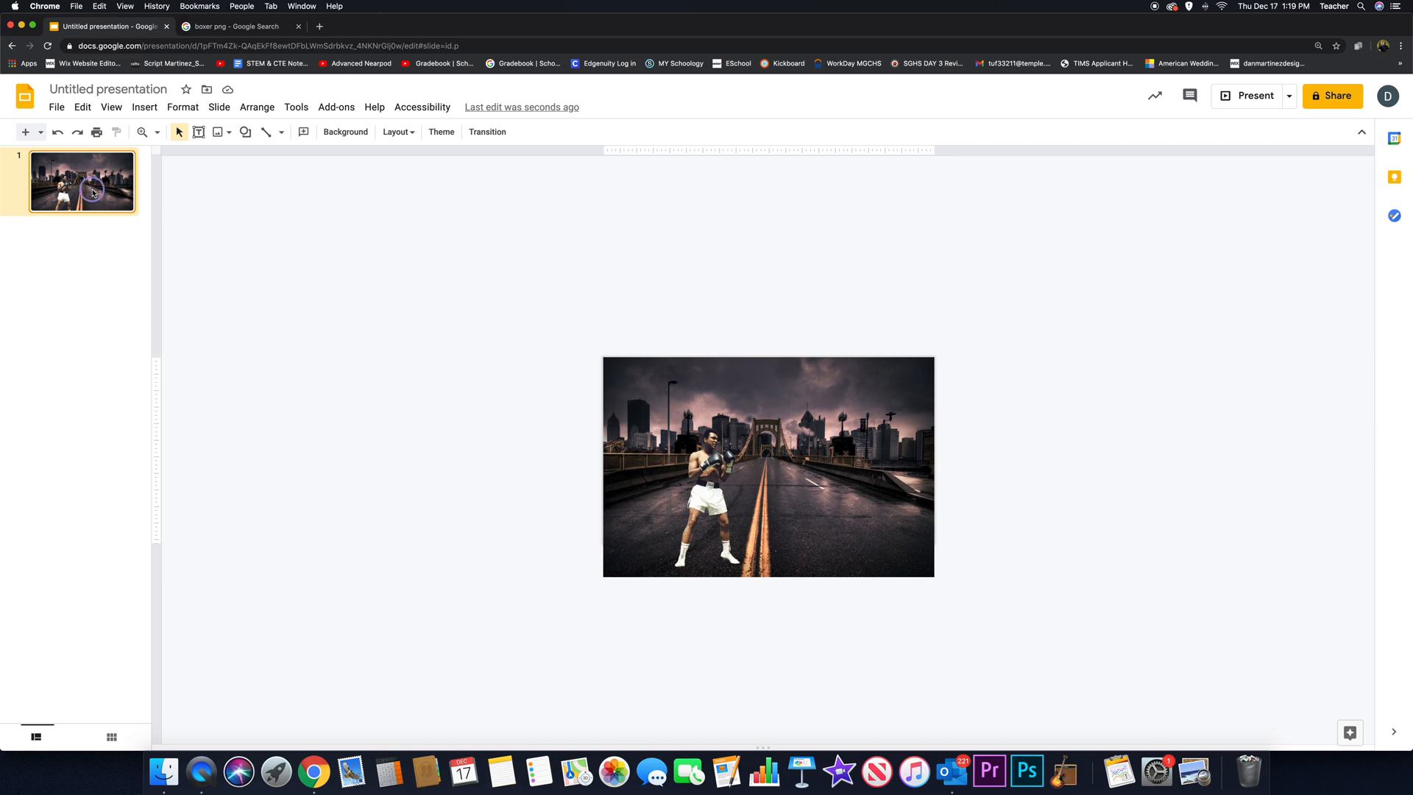
right_click(94, 193)
left_click(156, 352)
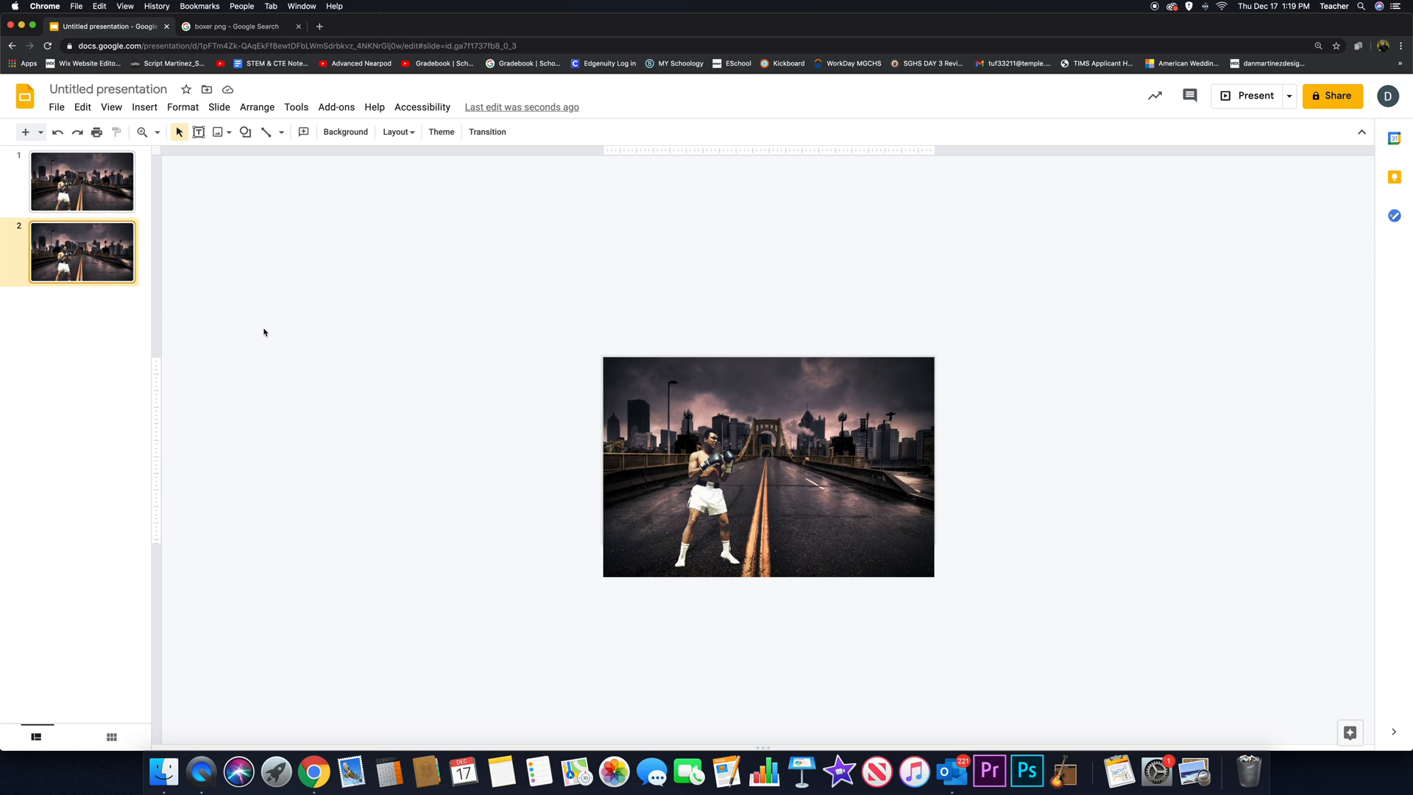
- On the second slide, move the boxer slightly right and up, and tilt him about 7° counterclockwise
left_click(704, 474)
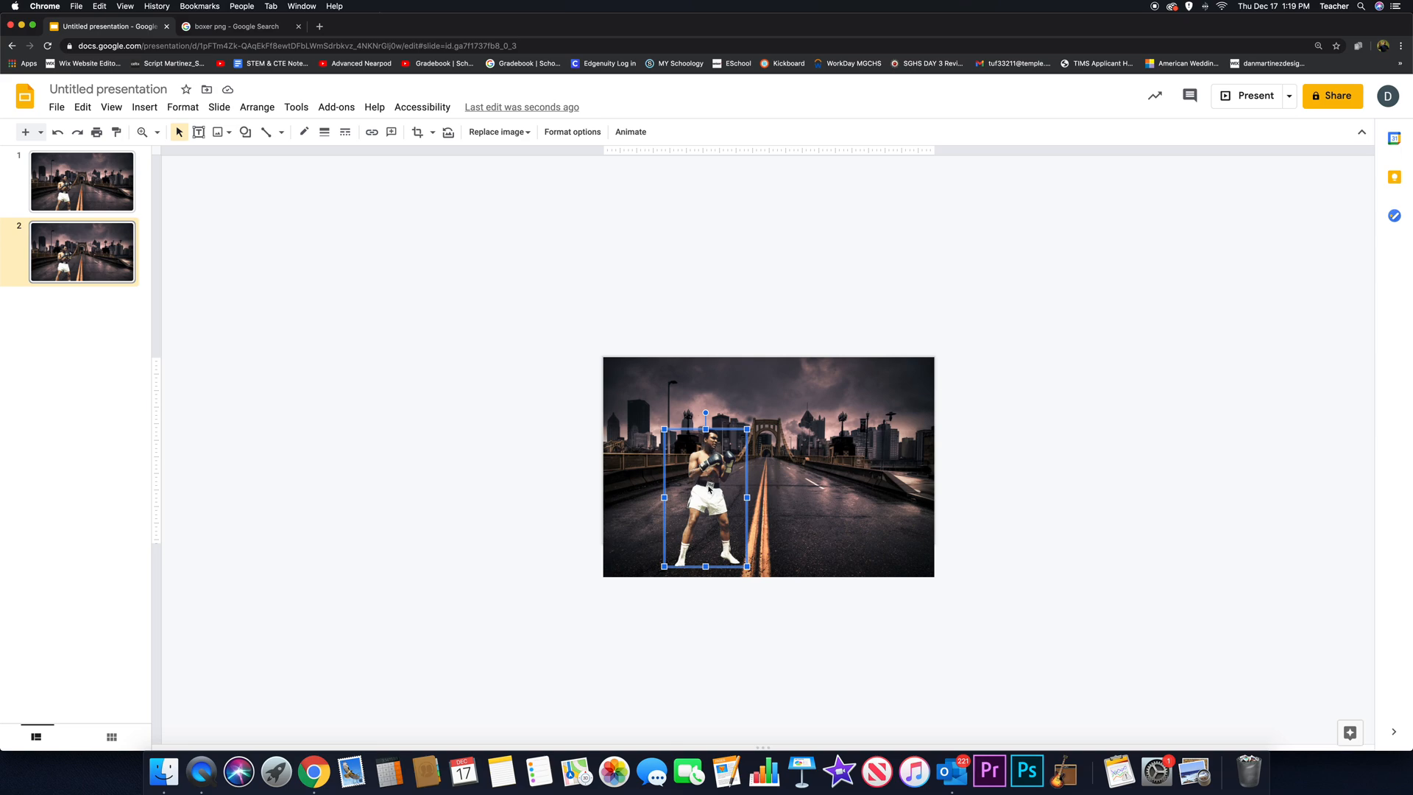
left_click_drag(709, 485, 739, 473)
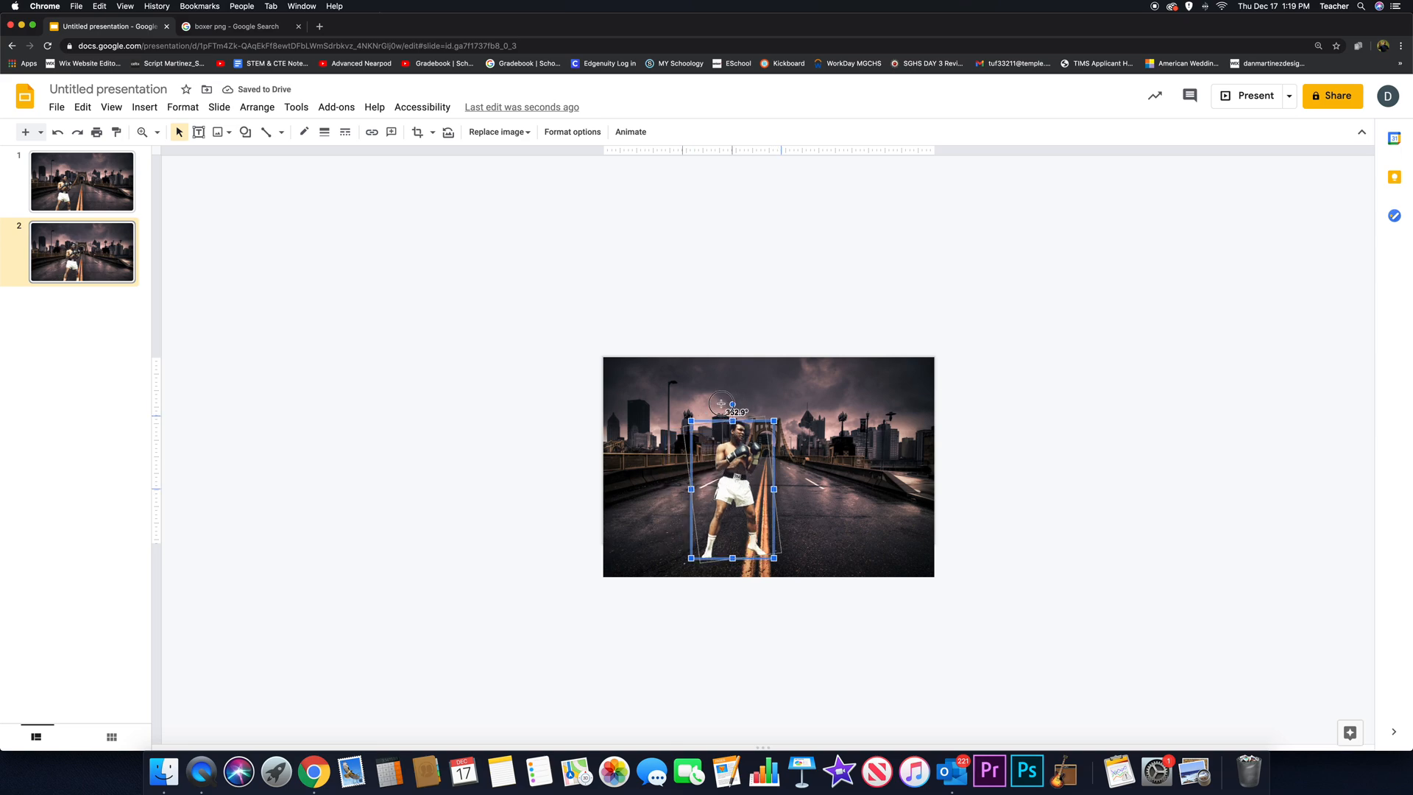
left_click_drag(732, 404, 722, 405)
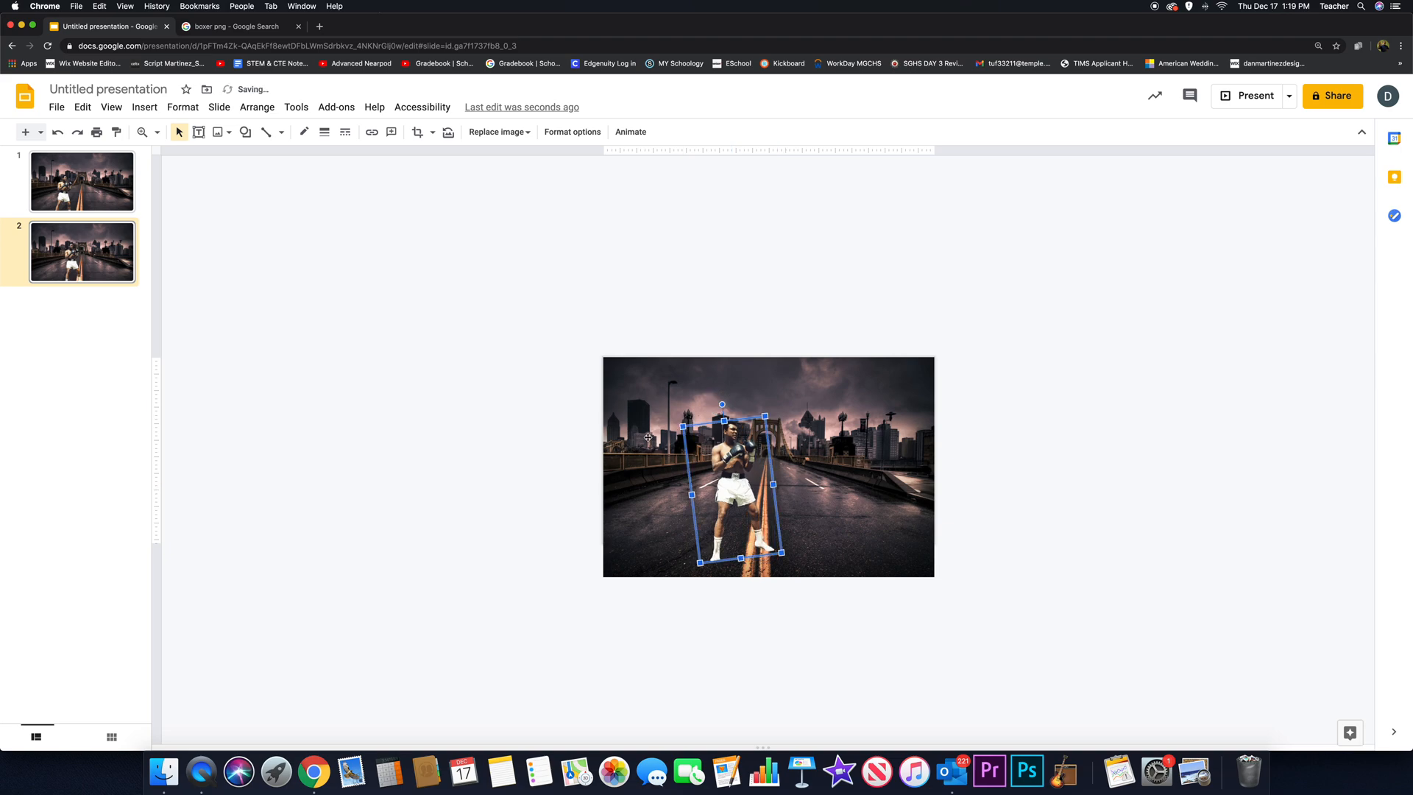
- Flip between the first two slides to compare the boxer's movement, and duplicate the second slide as the third frame
left_click(81, 234)
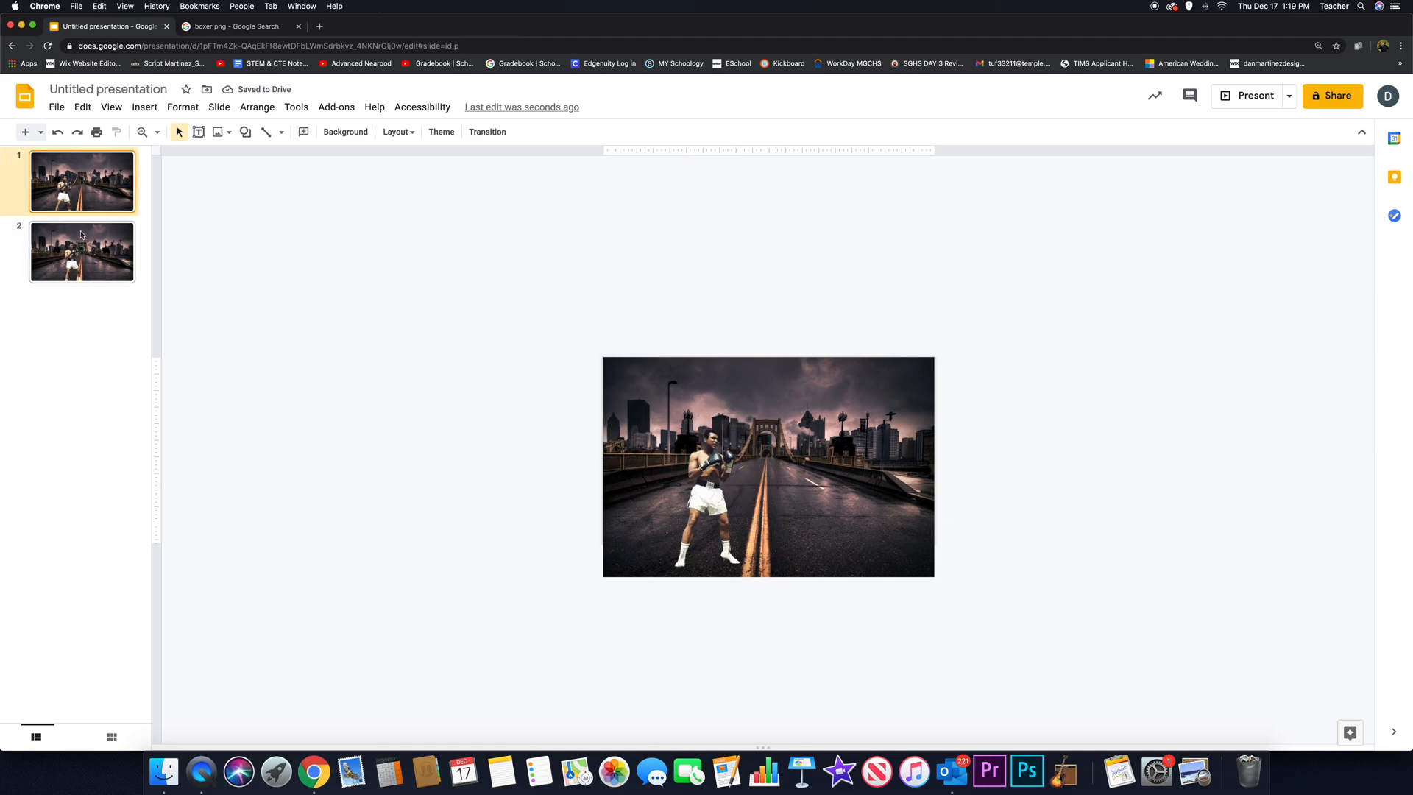
left_click(78, 200)
left_click(85, 243)
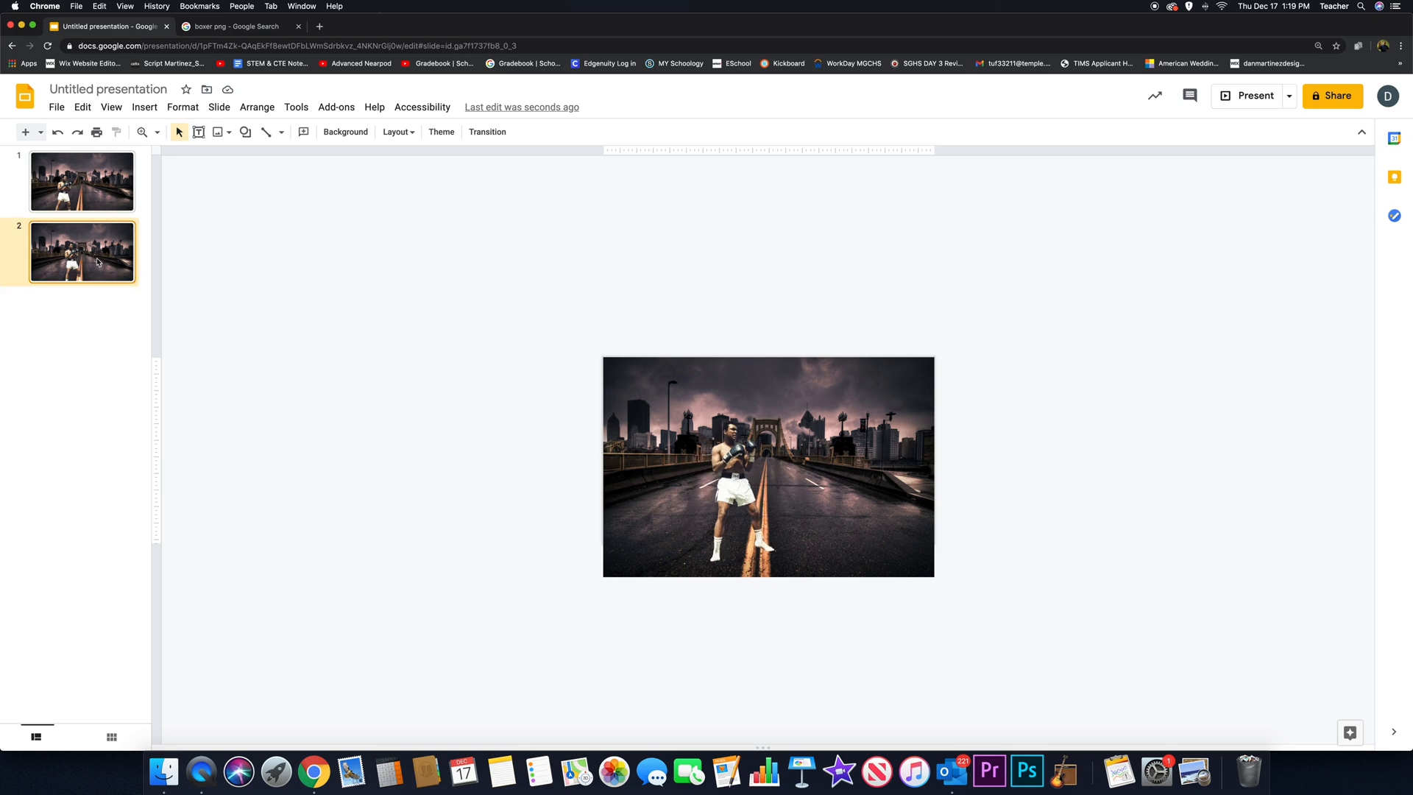
right_click(97, 262)
left_click(148, 420)
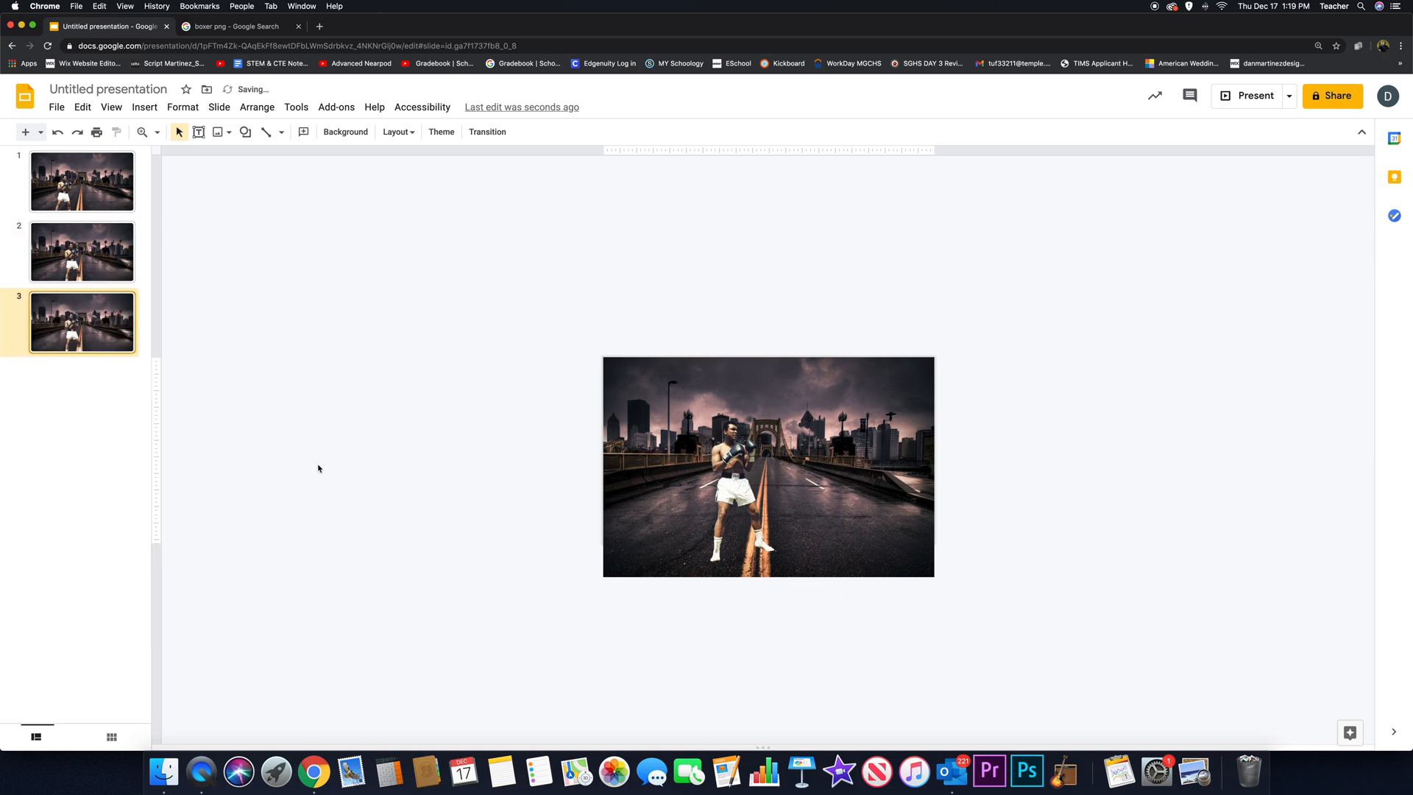
- On the third slide, move the boxer right onto the yellow centre line and rotate him clockwise so he leans to the right
left_click(740, 485)
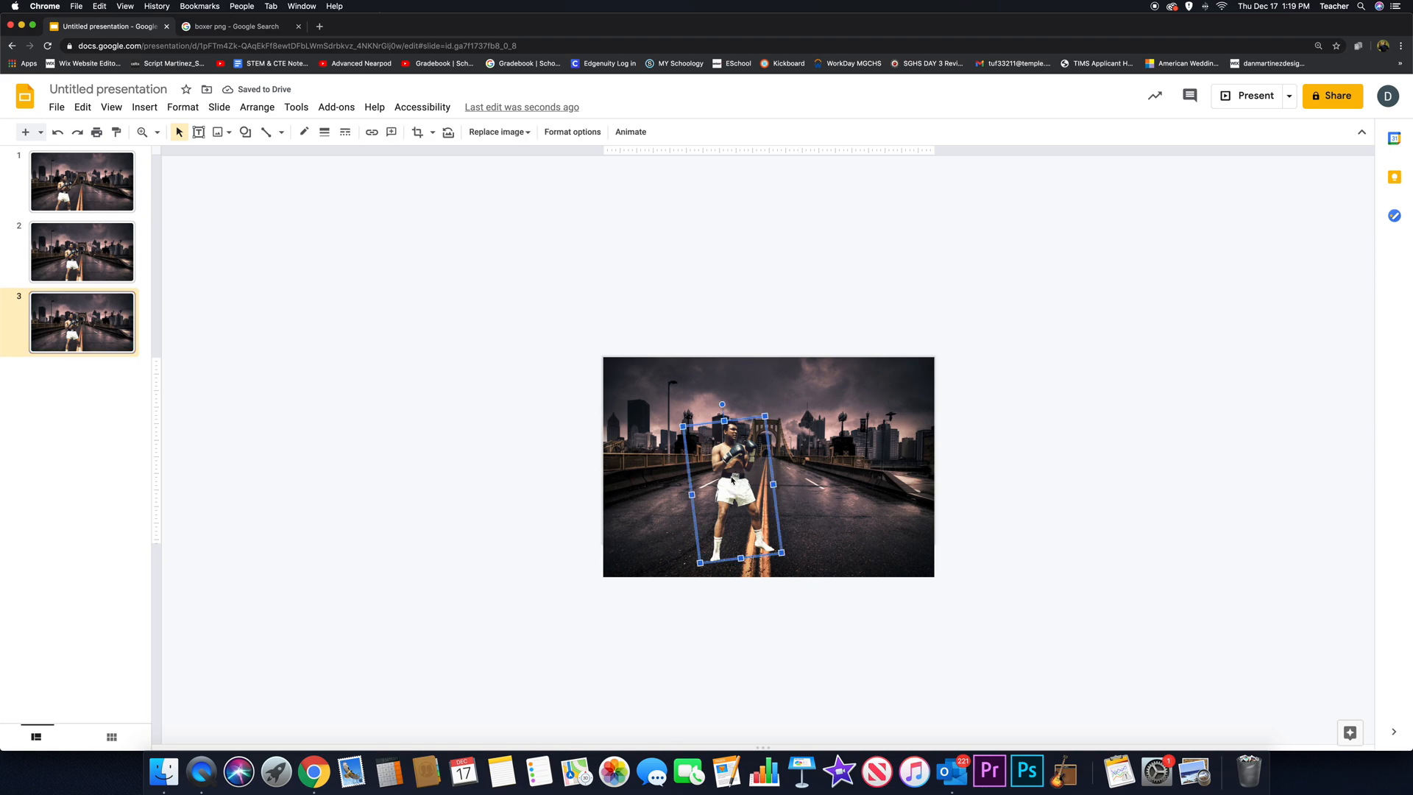
left_click_drag(734, 483, 759, 484)
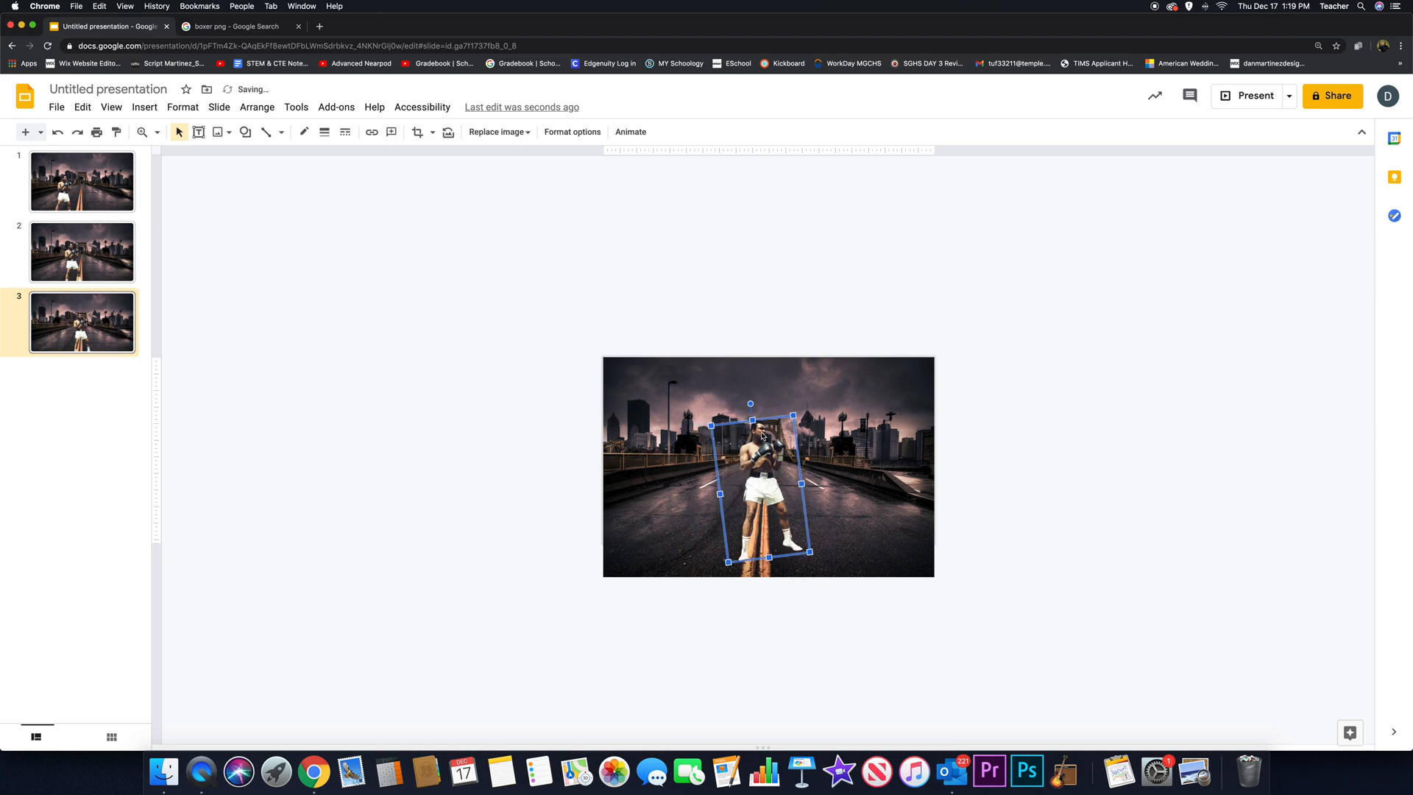
left_click_drag(751, 404, 779, 405)
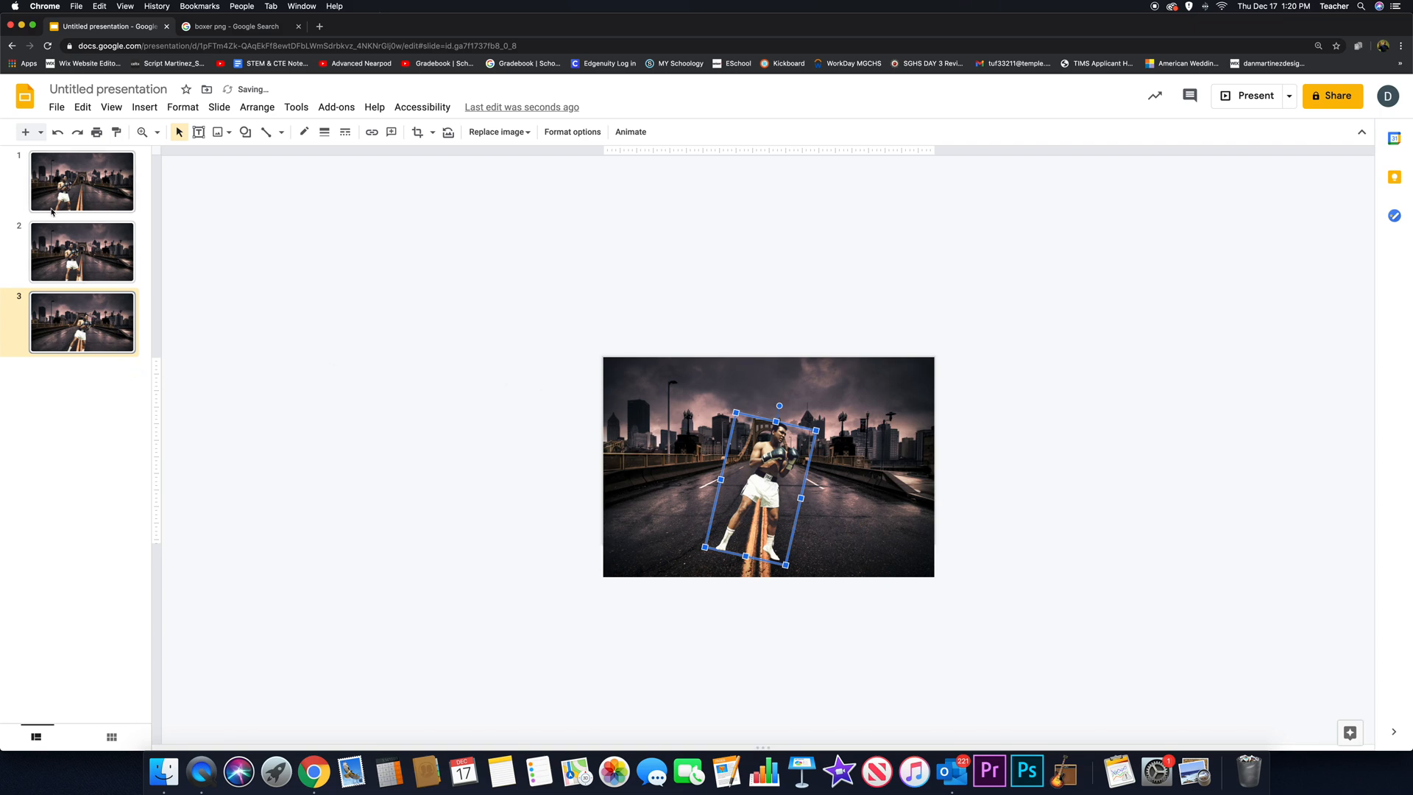
- Step through the three slides from the first one to preview the boxer's movement
left_click(75, 186)
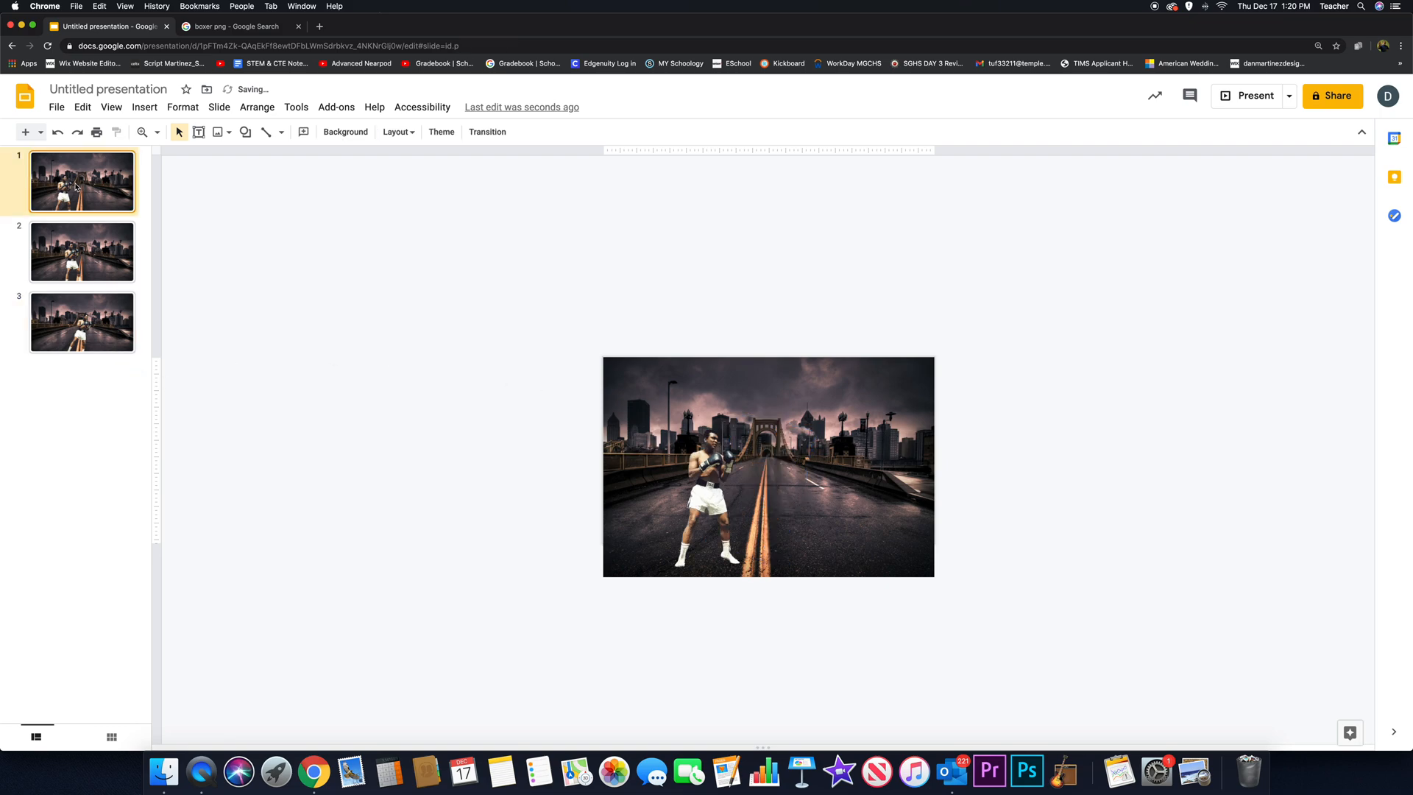
key("Down")
key("Down")
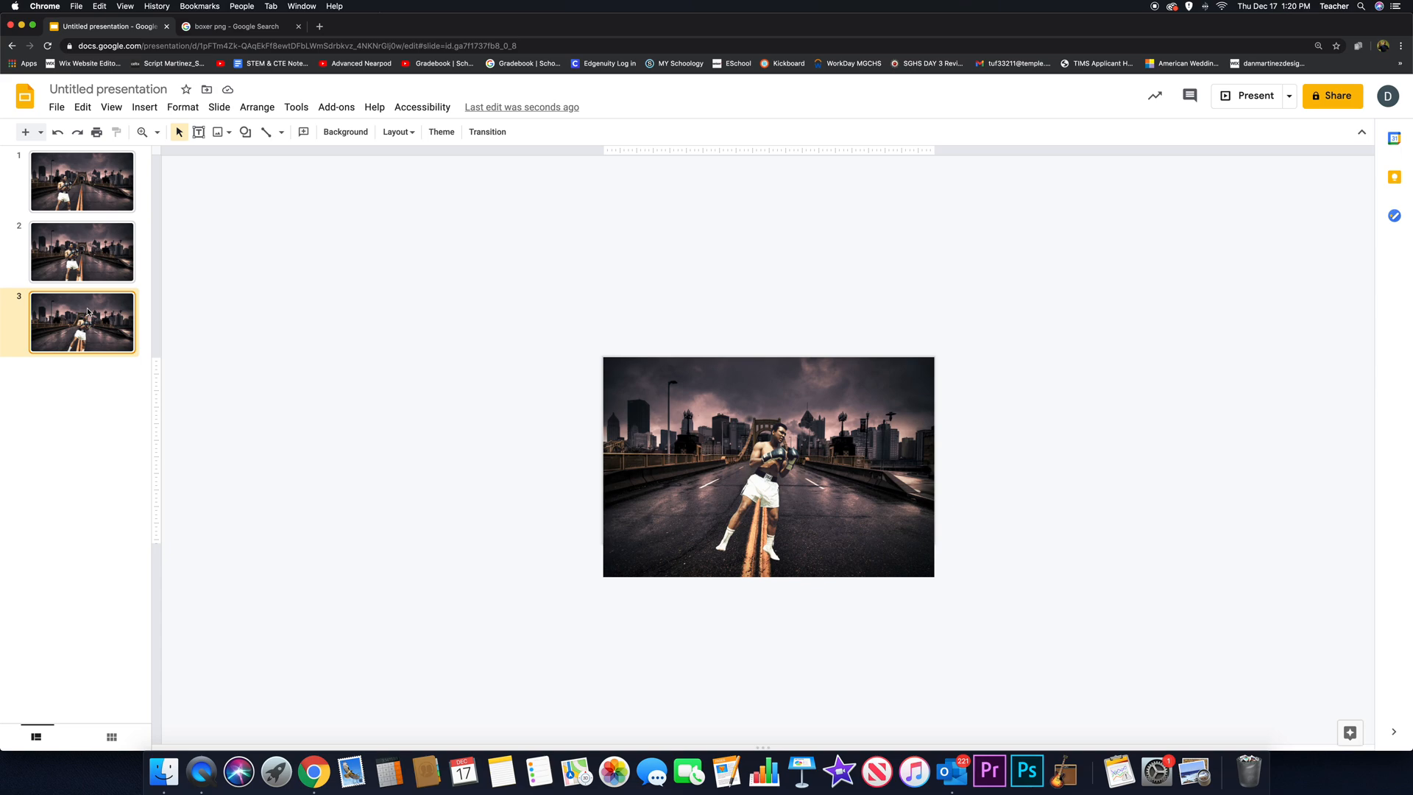
- Select all three slides, from the first to the third, and copy them
left_click(78, 189)
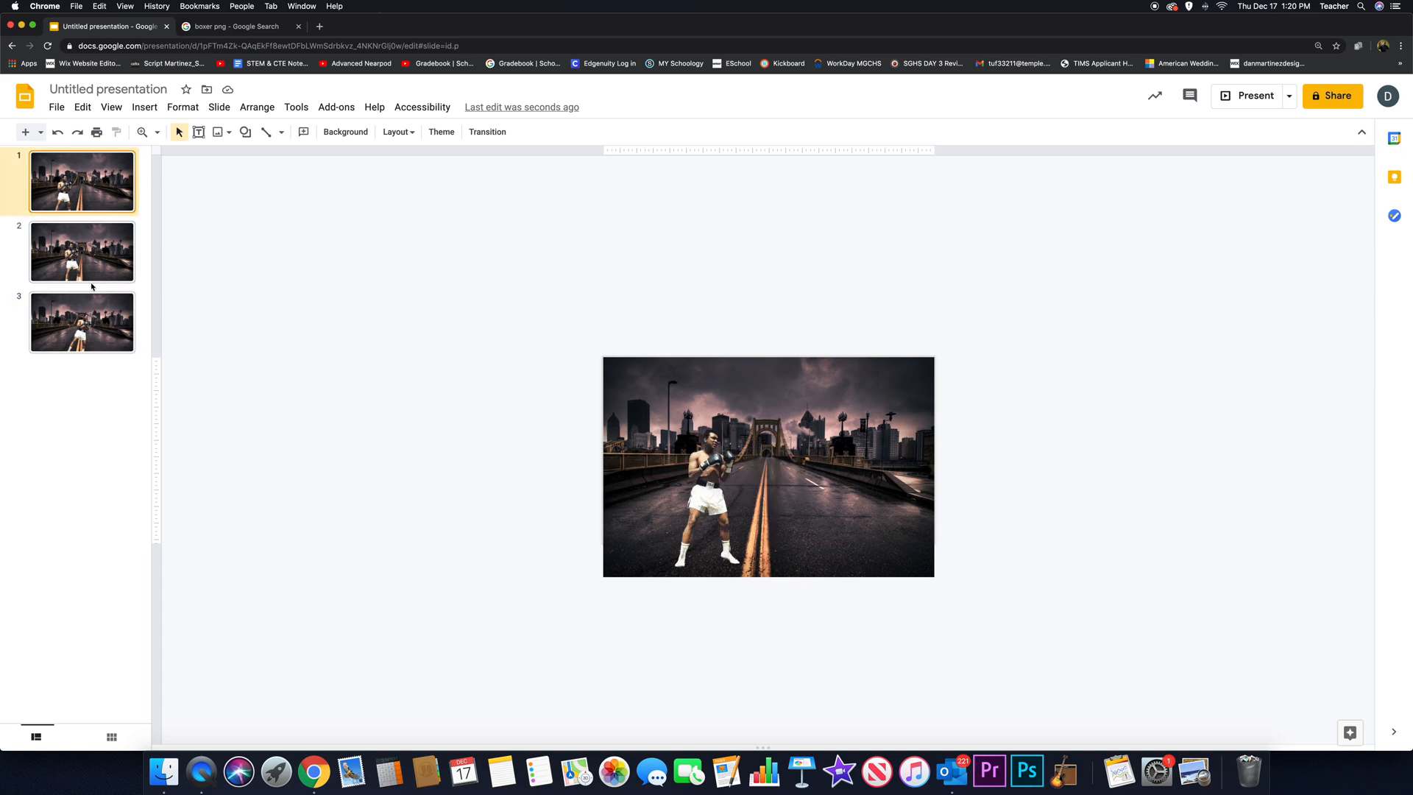
left_click(101, 330, "shift")
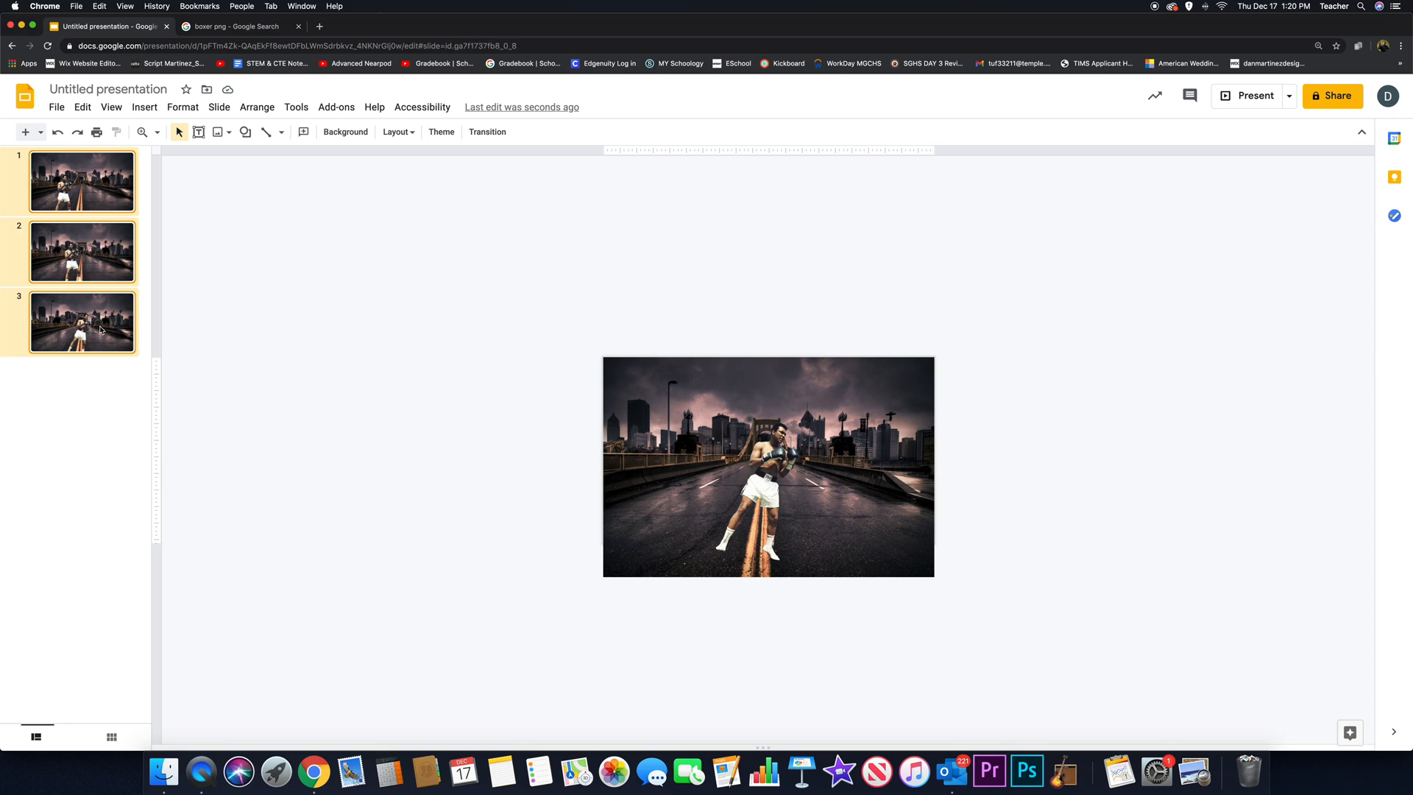
left_click_drag(72, 263, 72, 192)
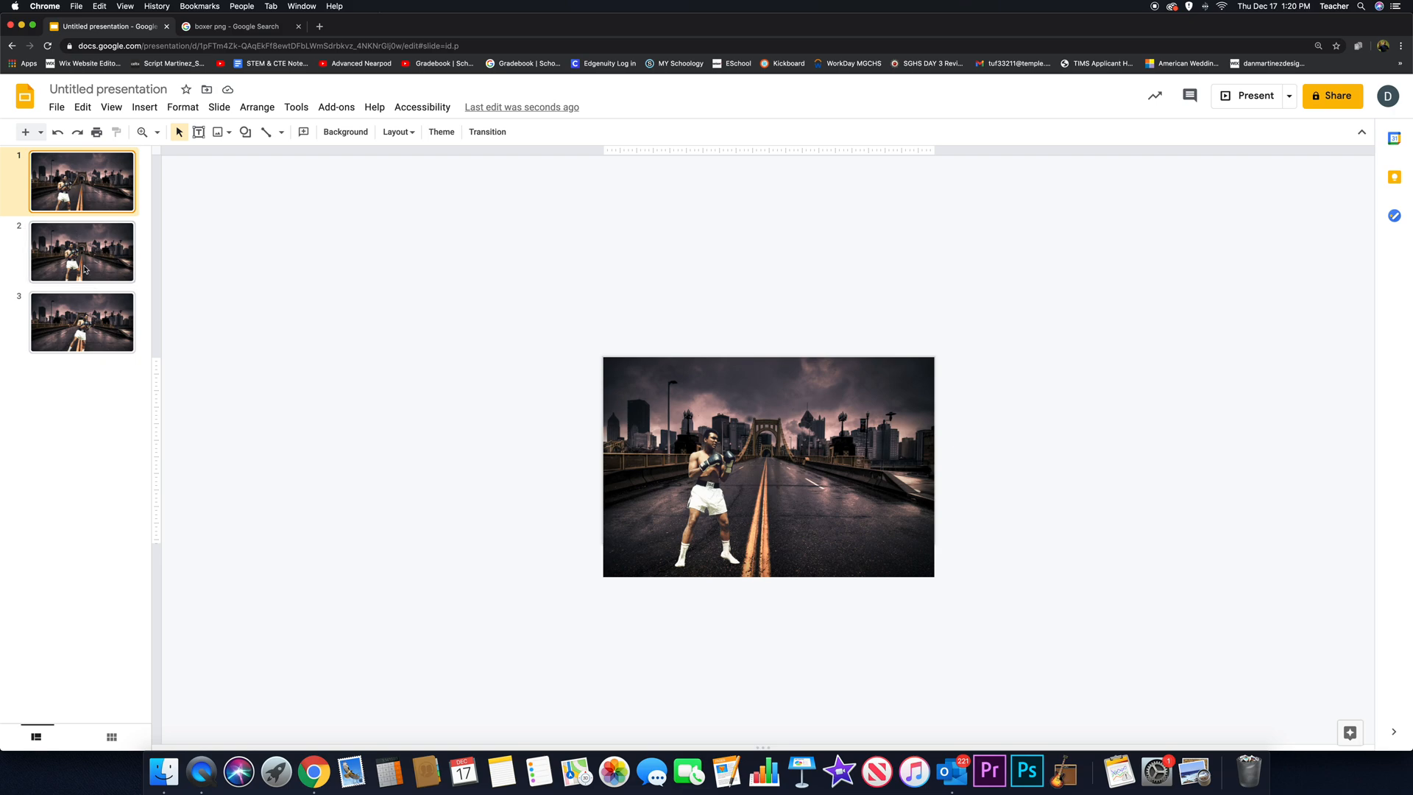
left_click(100, 329, "shift")
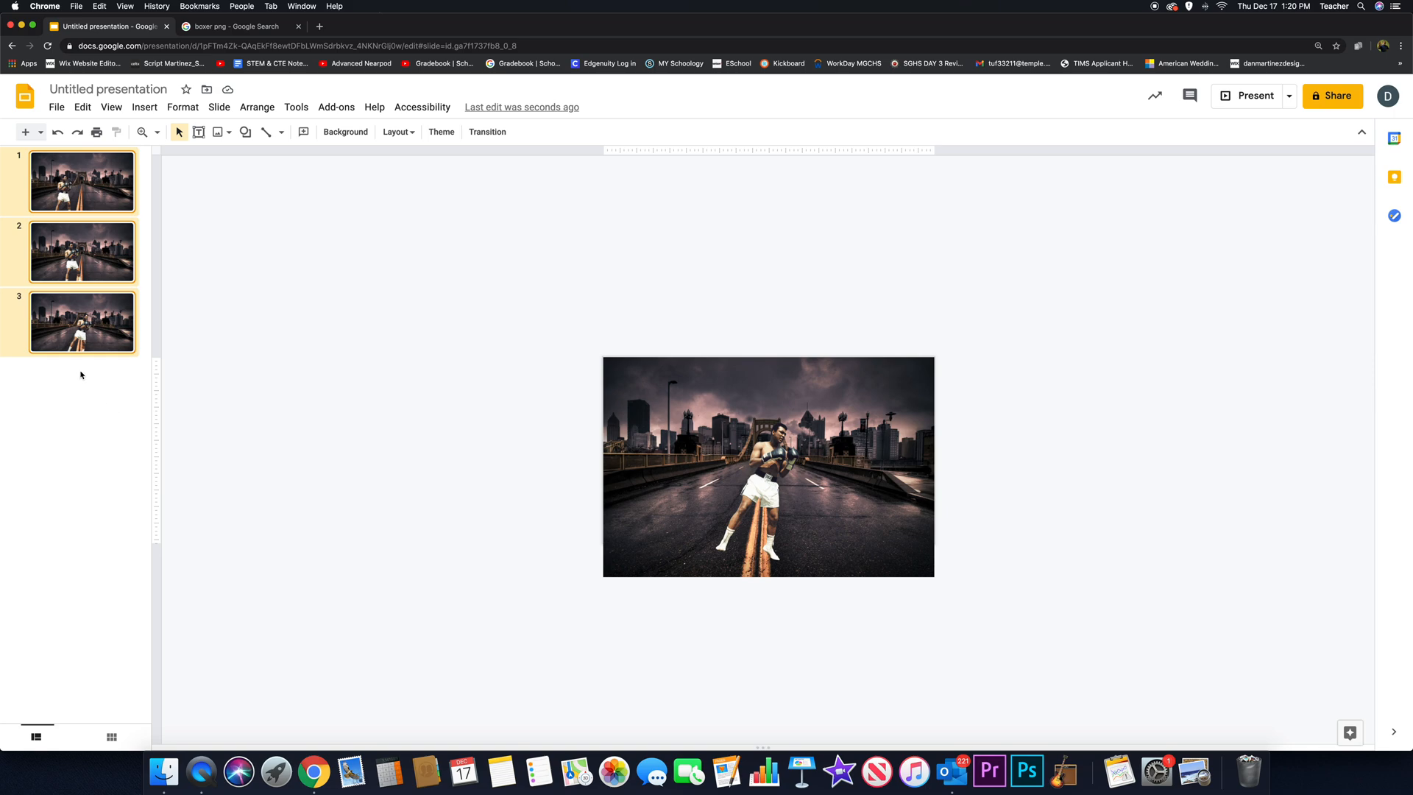
left_click(67, 183)
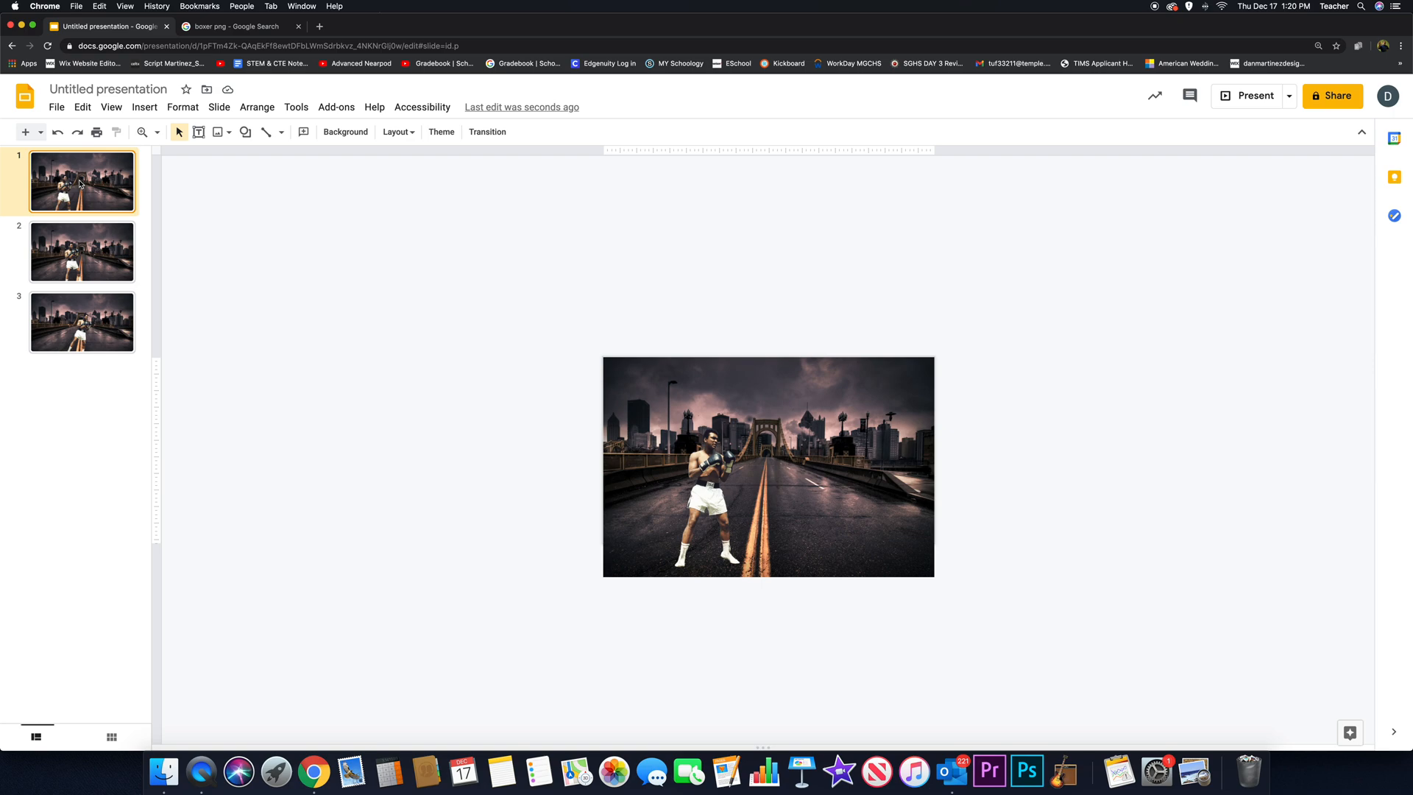
left_click(83, 340, "shift")
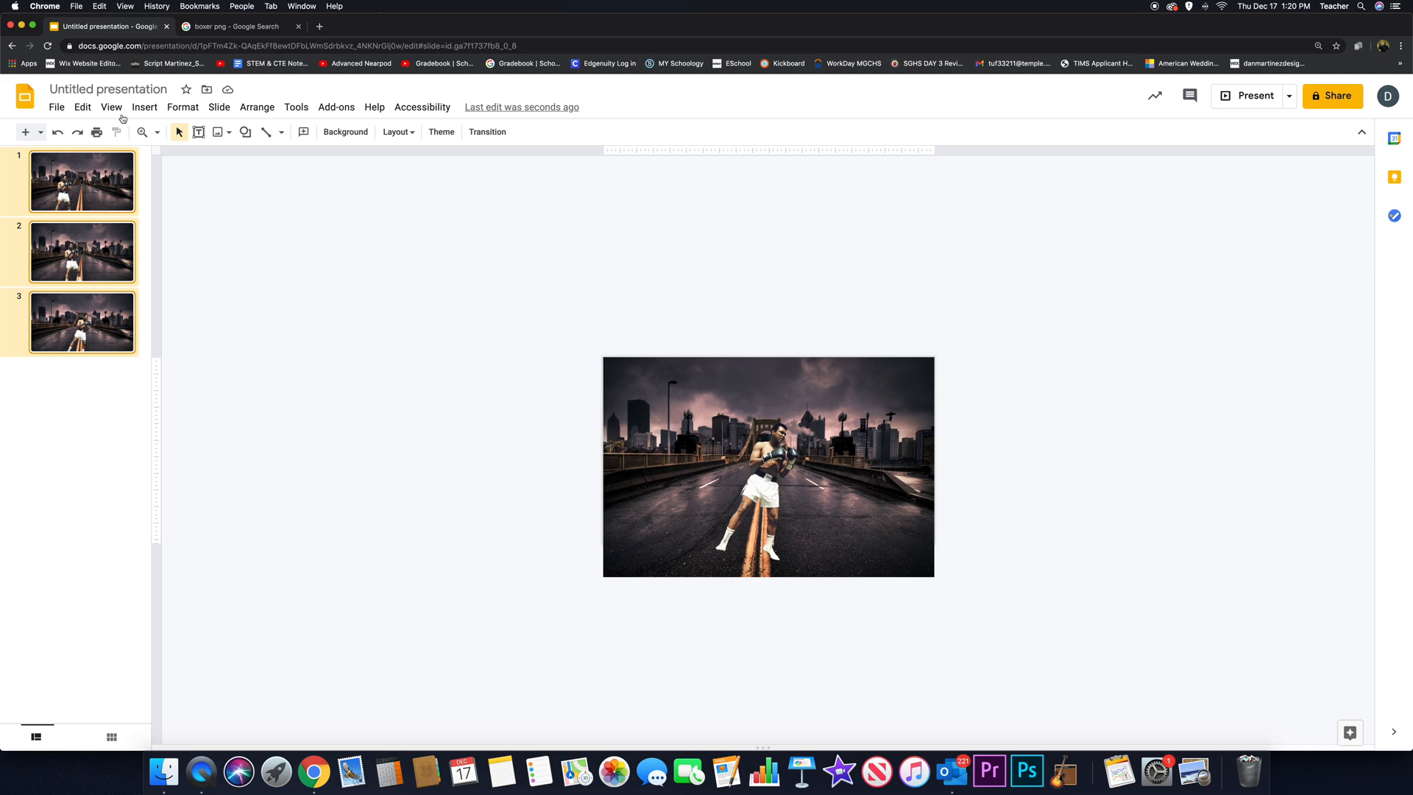
left_click(83, 106)
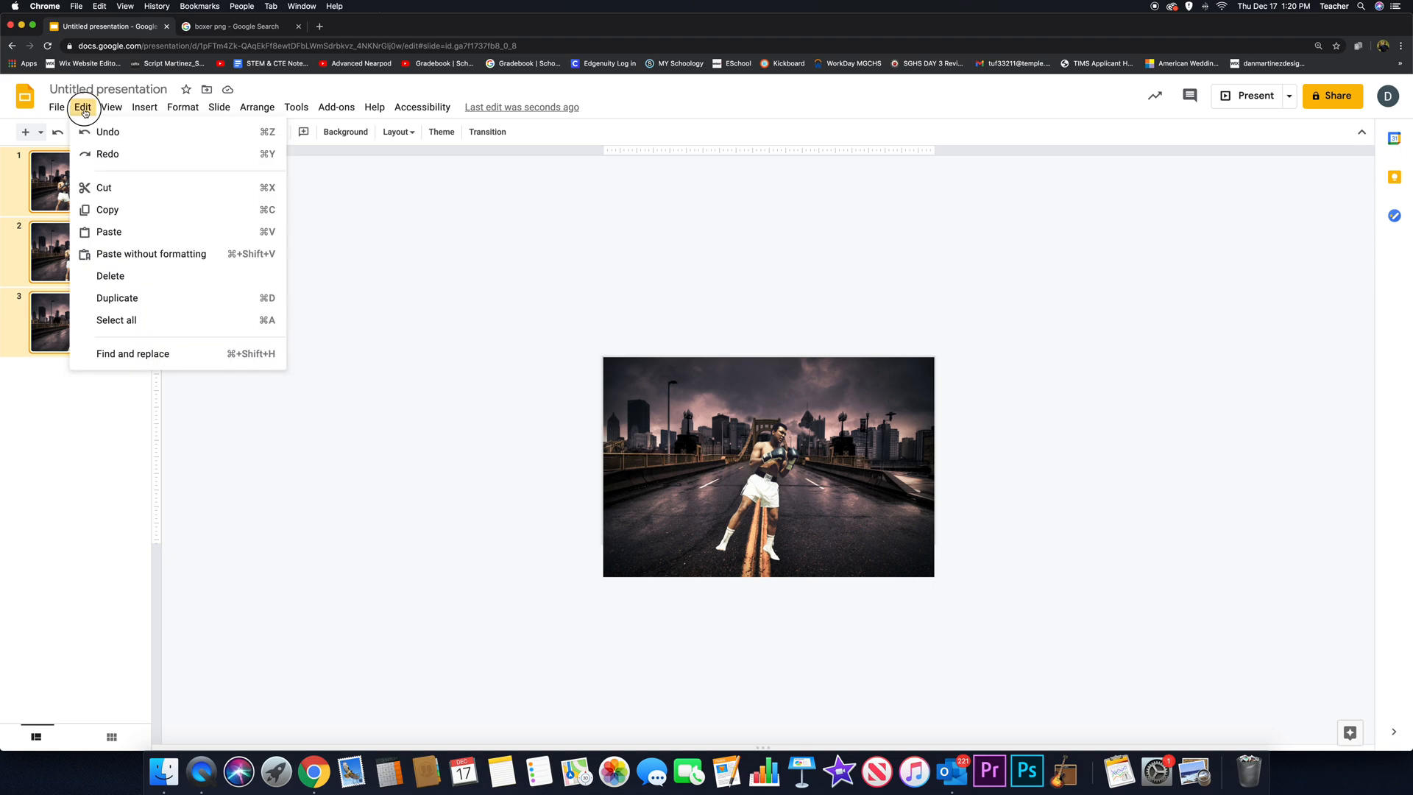
left_click(107, 210)
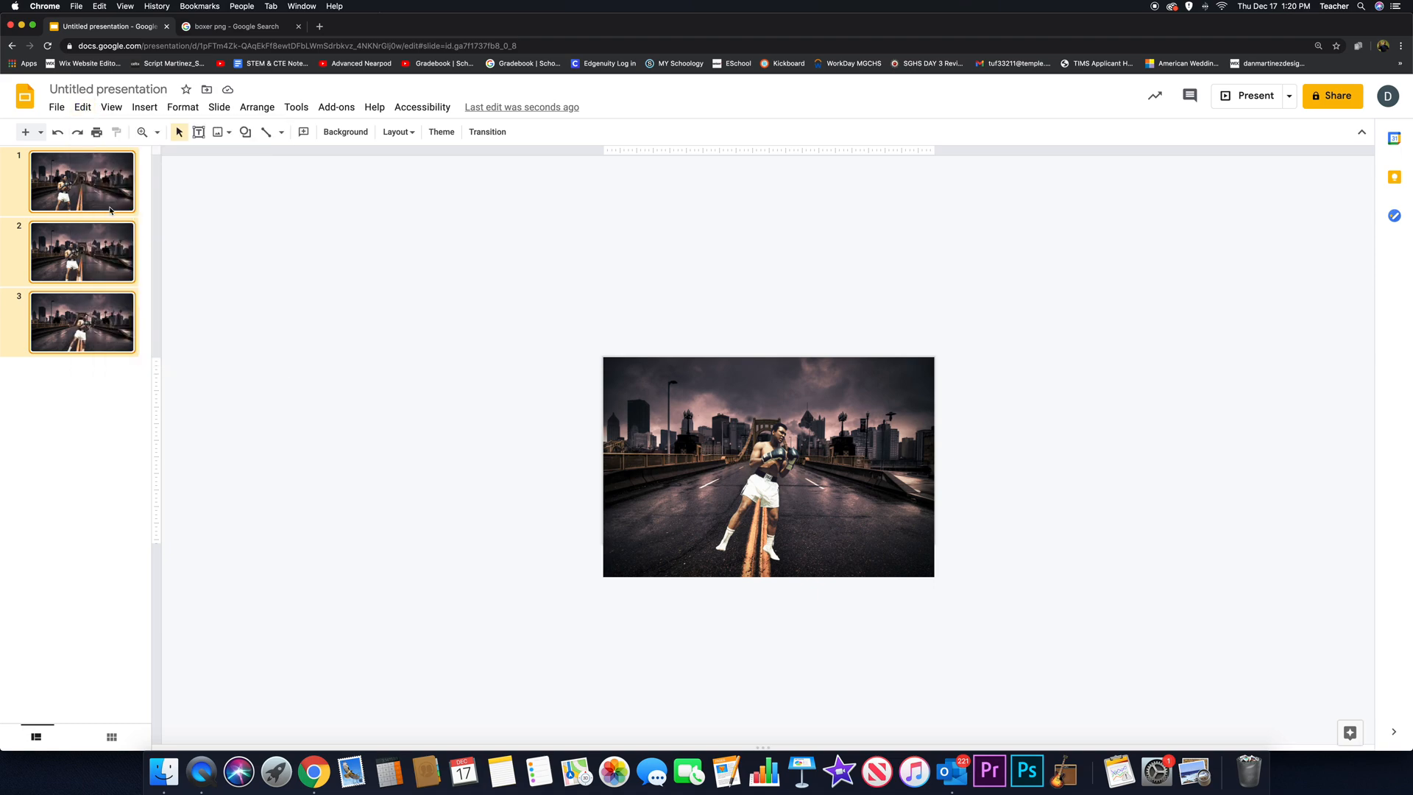
- Paste the copied three-slide set repeatedly after the third slide to extend the animation to 18 slides
left_click(105, 392)
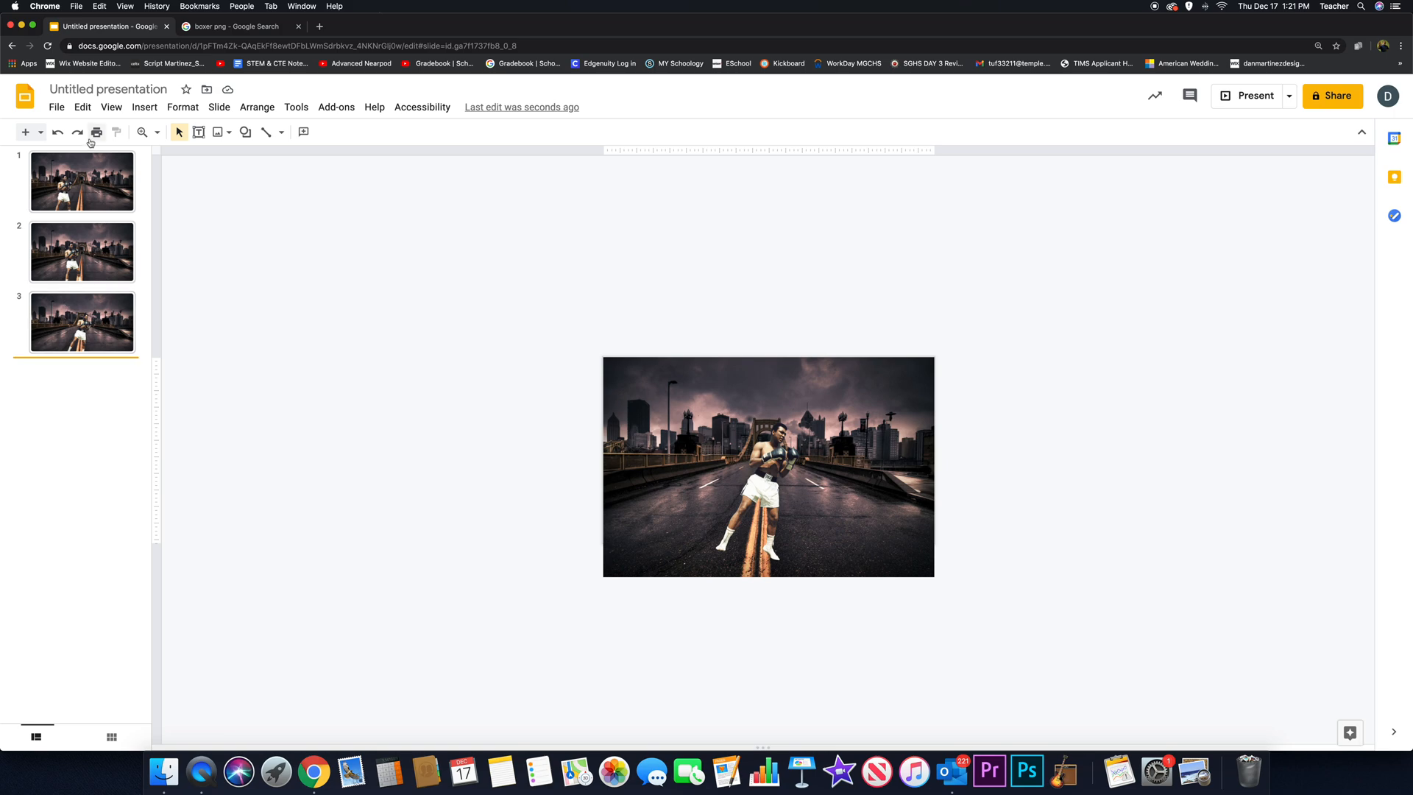
left_click(81, 109)
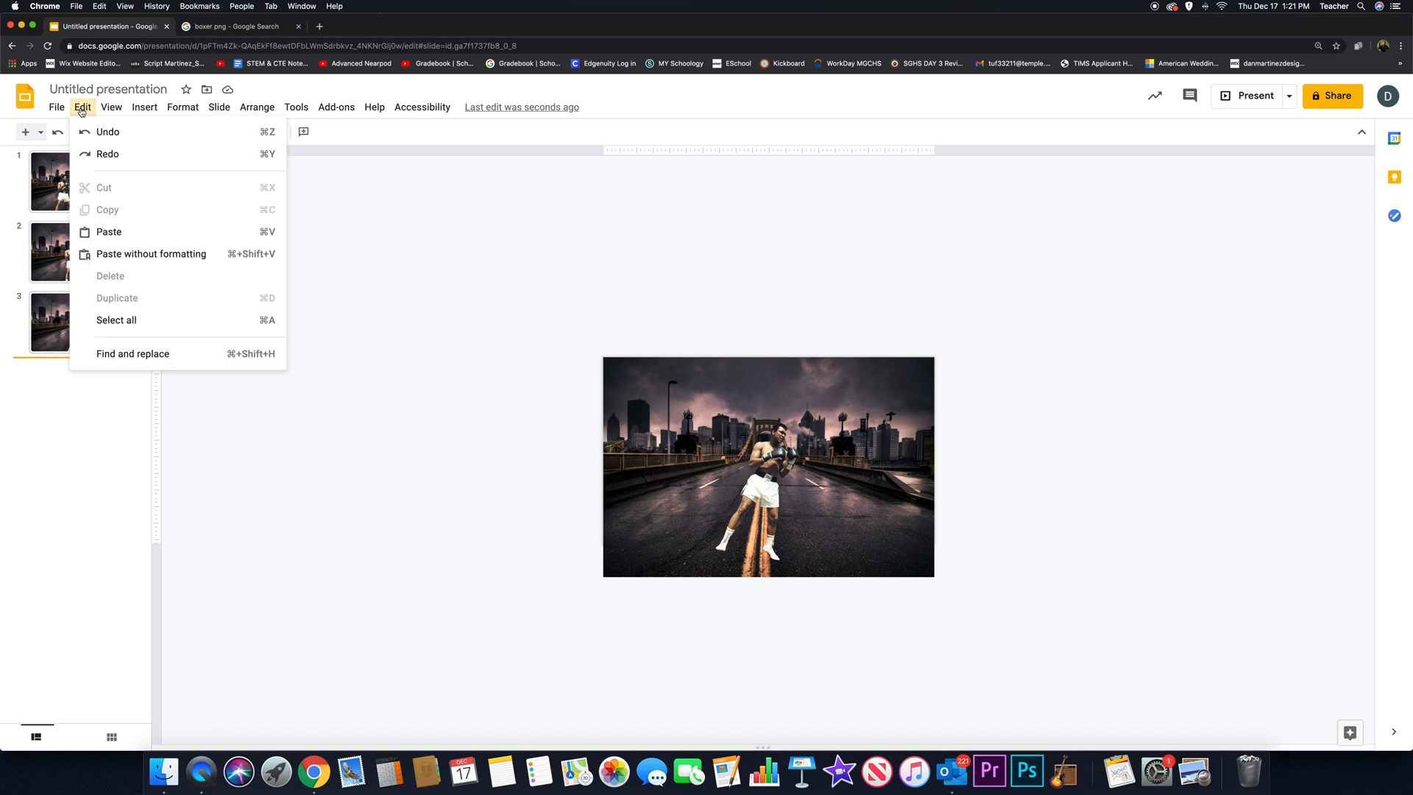
left_click(76, 403)
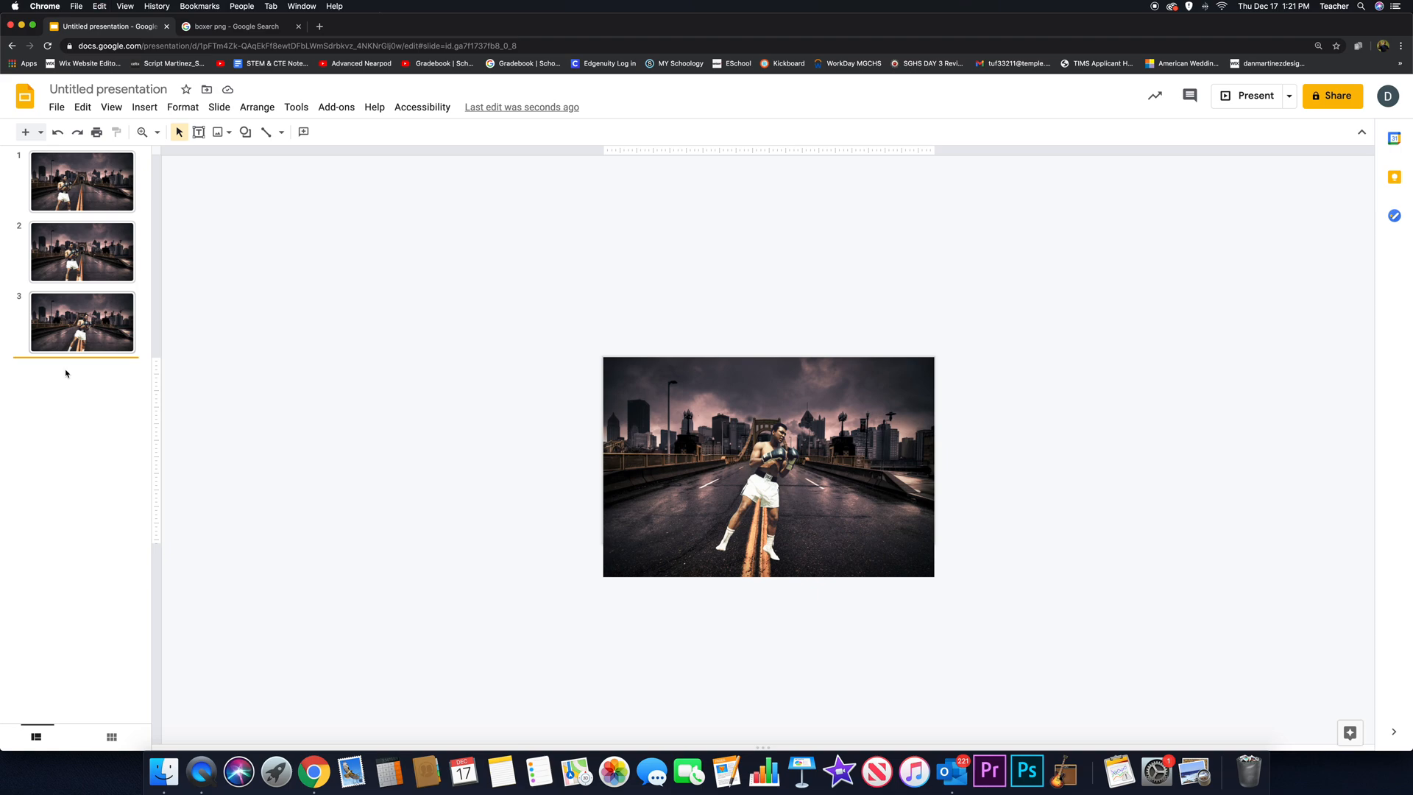
left_click(66, 371)
left_click(100, 400)
left_click(86, 327)
left_click(95, 383)
key("super+v")
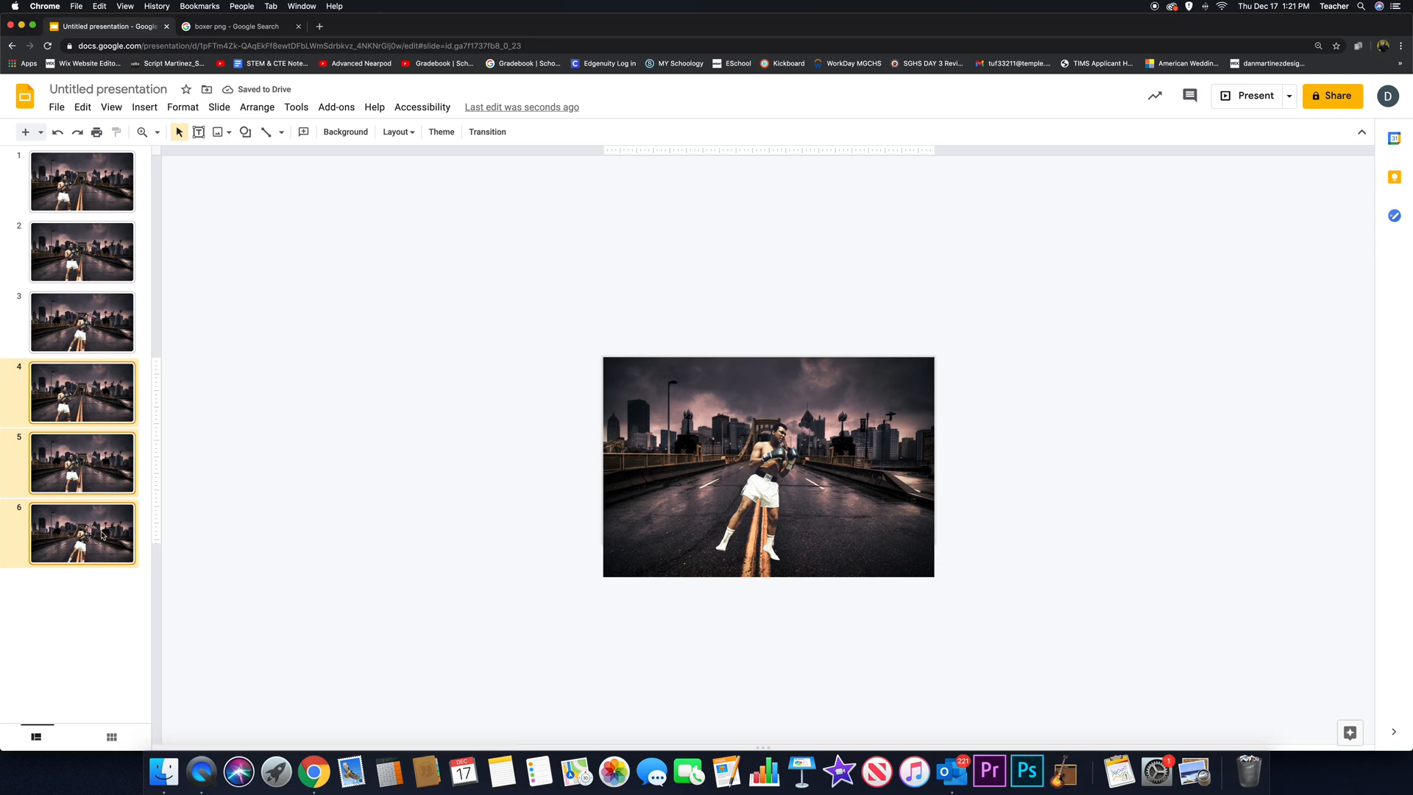
key("super+v")
key("super+v")
key("super+v")
key("super+v")
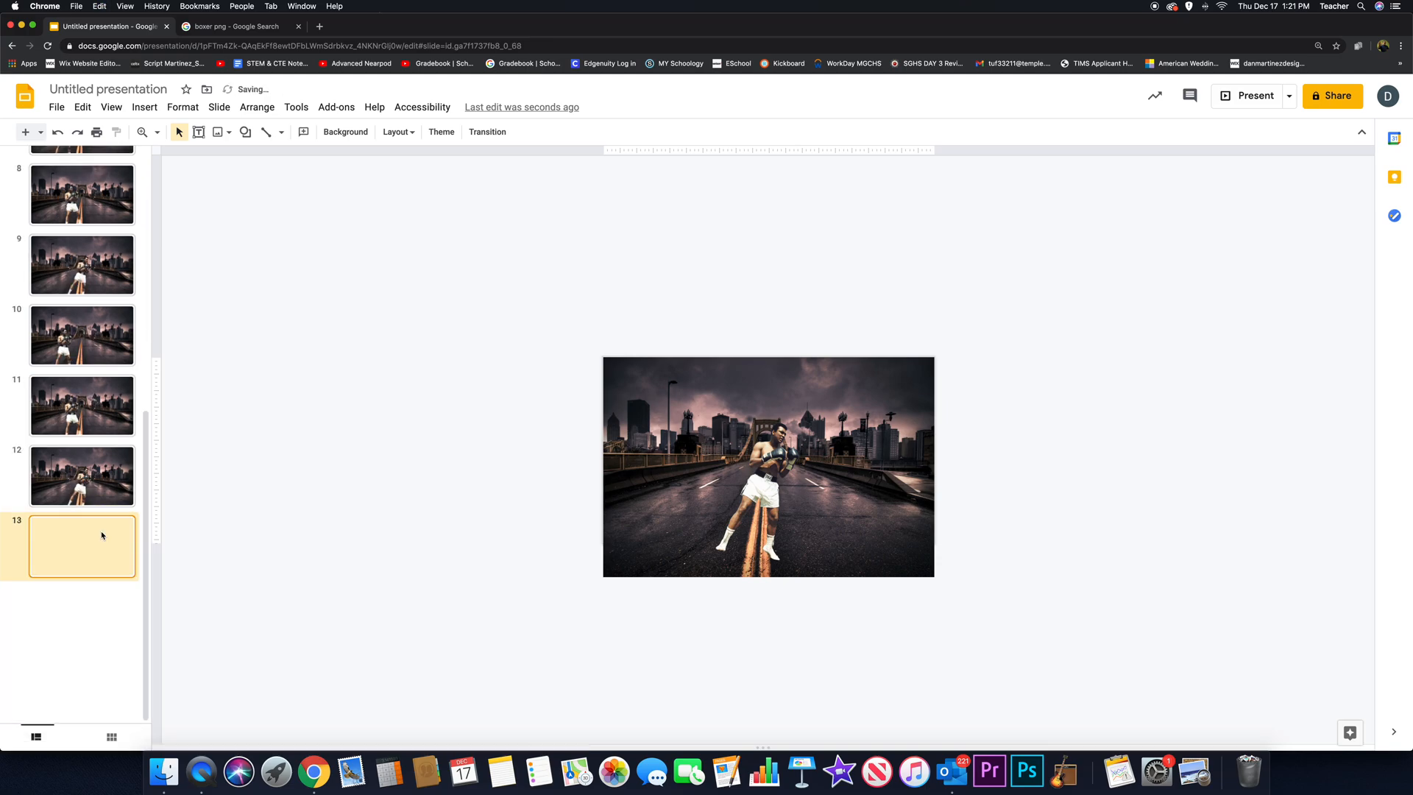
- Return to the first slide and step quickly through to slide 18 to preview the repeated boxer animation
scroll(85, 251, "up", 10)
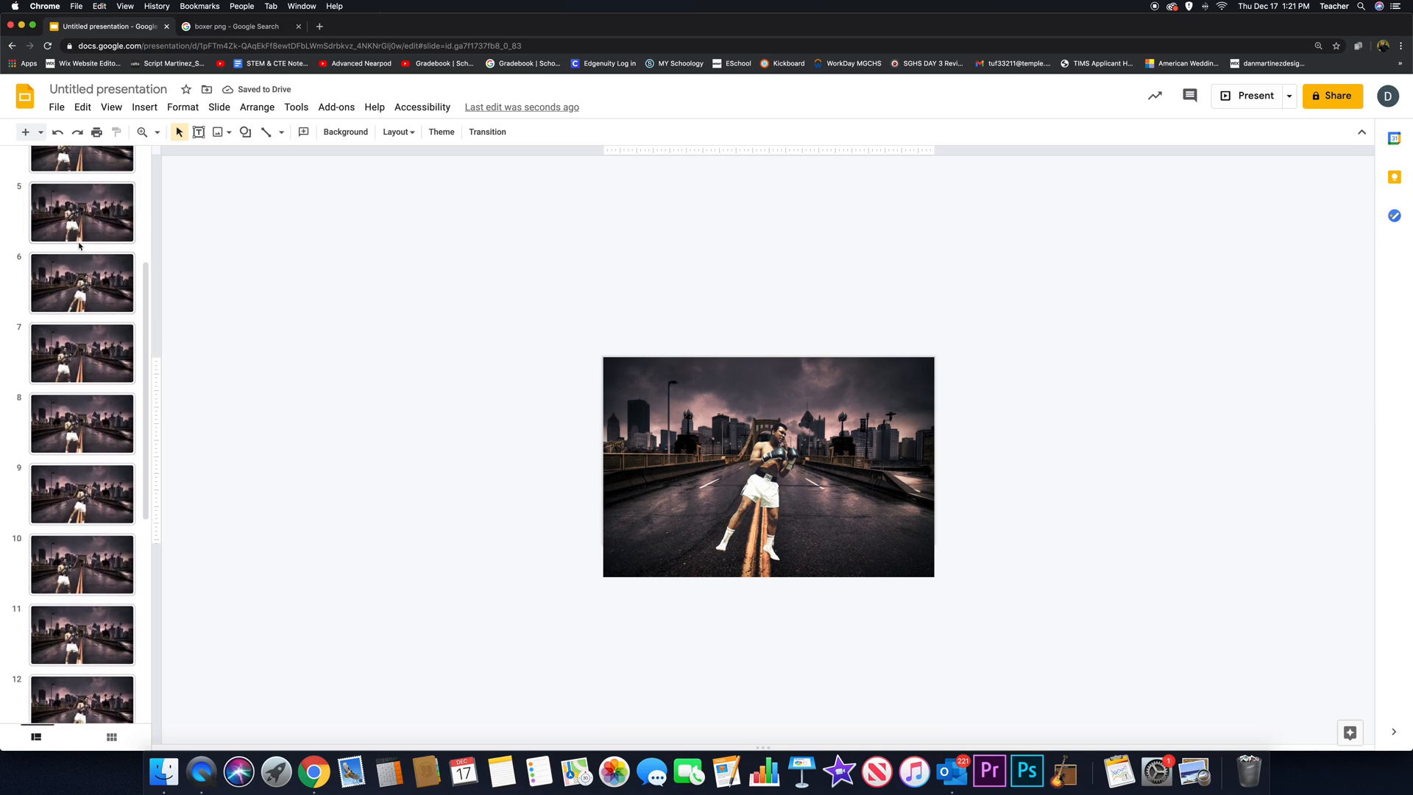
left_click(78, 188)
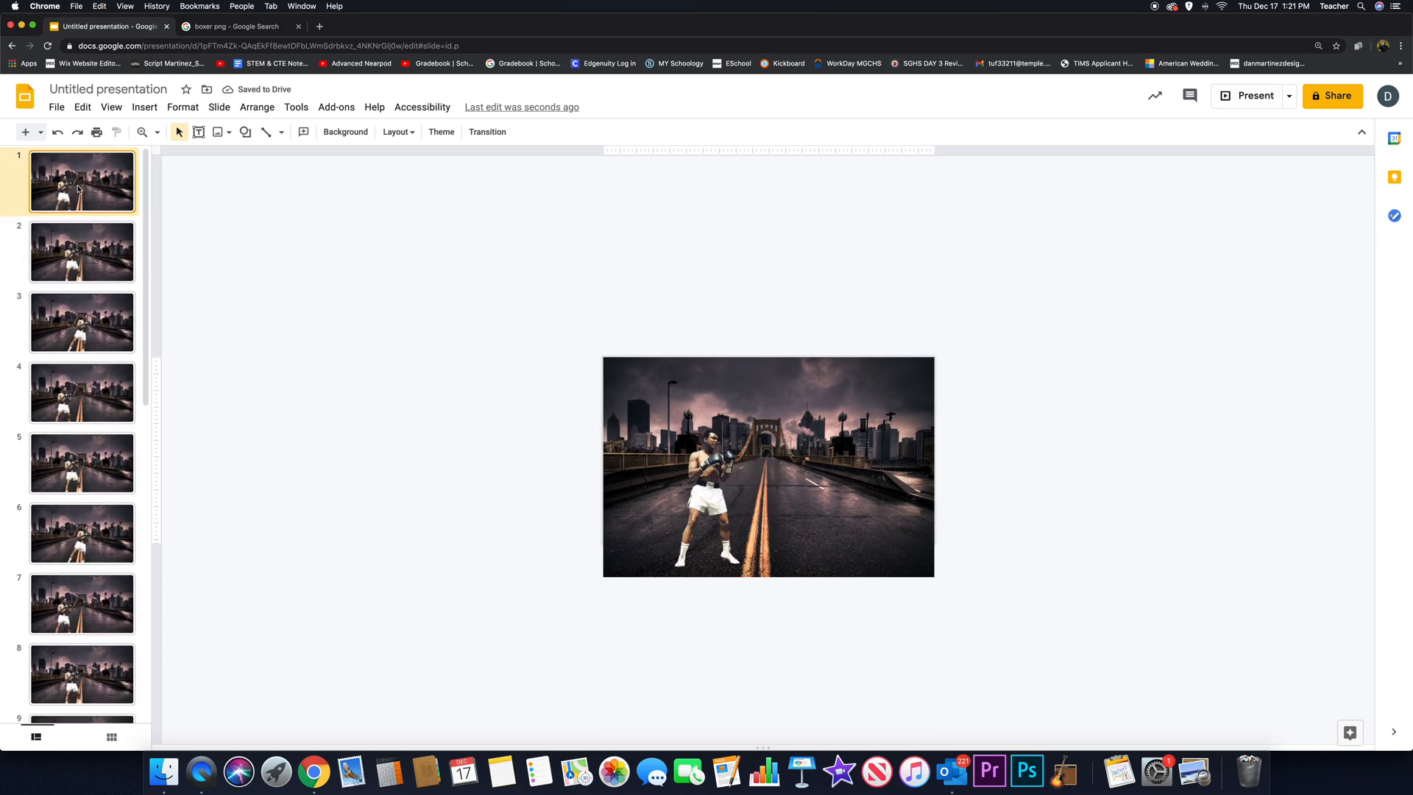
key("Down")
key("Down")
key("Down")
key("Down")
key("Down")
key("Down")
key("Down")
key("Down")
key("Down")
key("Down")
key("Down")
key("Down")
key("Down")
key("Down")
key("Down")
key("Down")
key("Down")
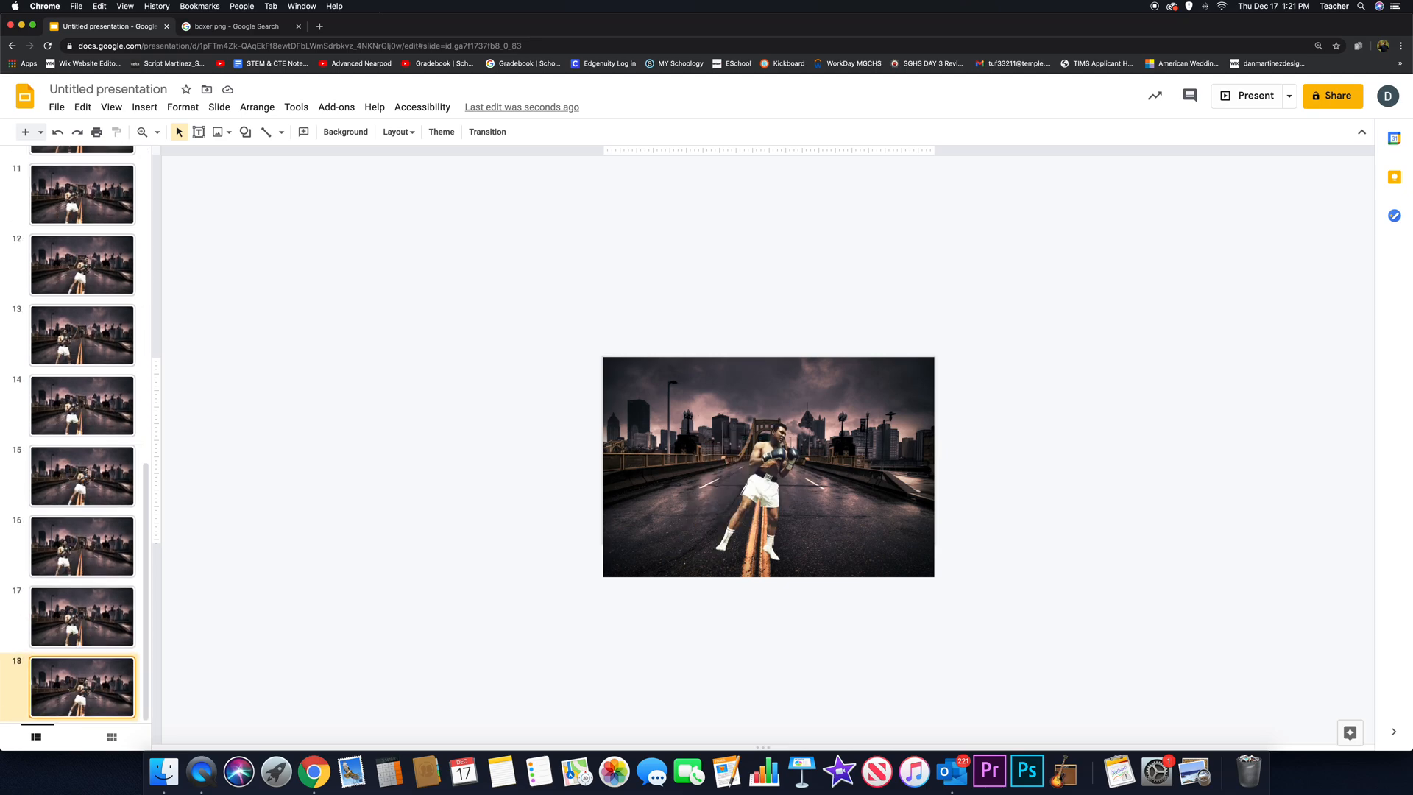